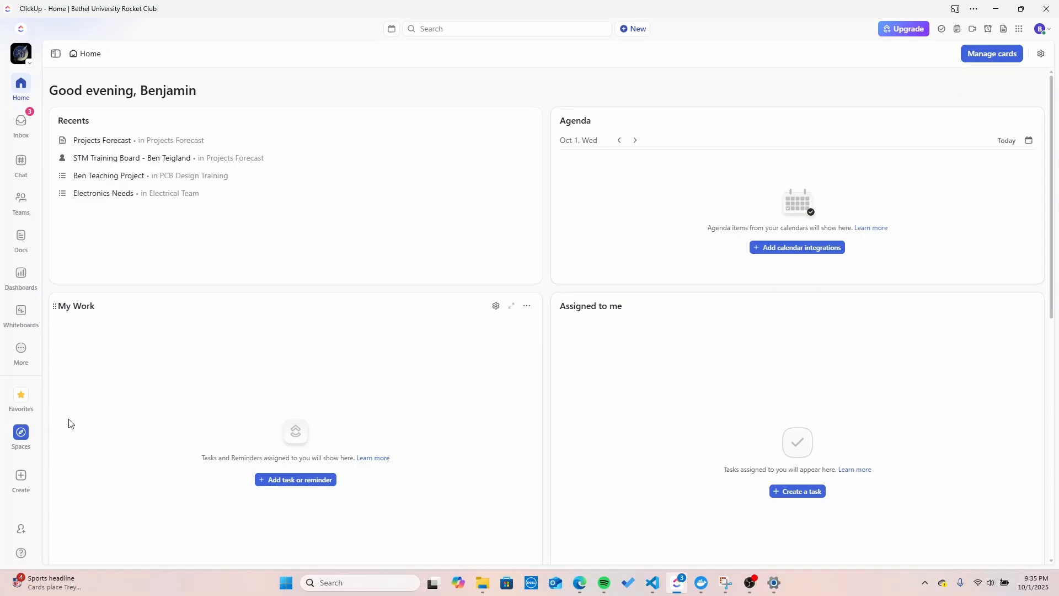
Step: Show the Electrical Team space's contents: WIP, PCB Design Training, Electronics Needs and Projects Forecast
{"action": "left_click", "coordinate": [24, 441]}
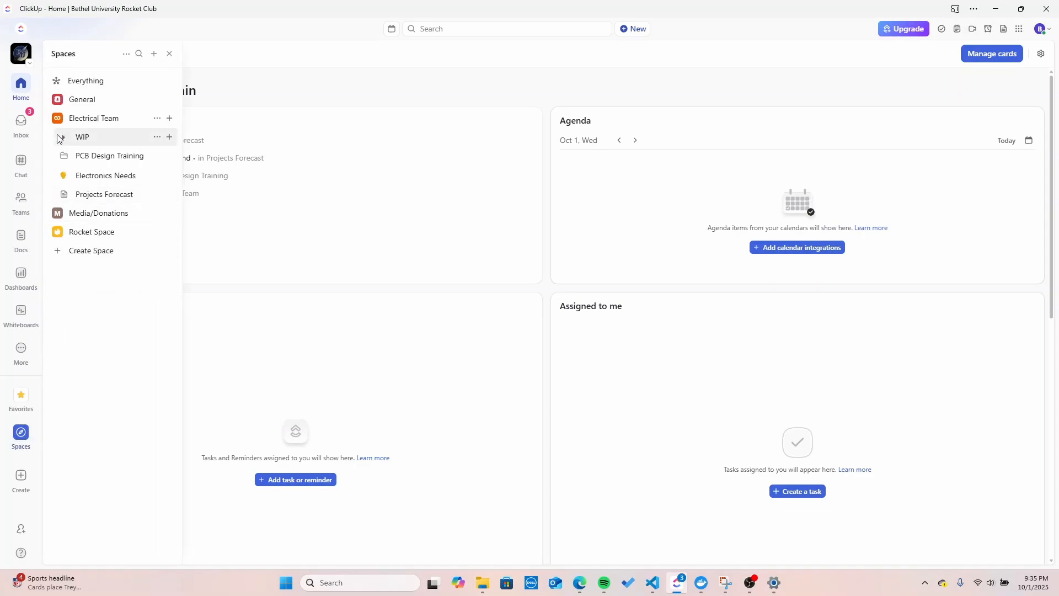
{"action": "left_click", "coordinate": [22, 444]}
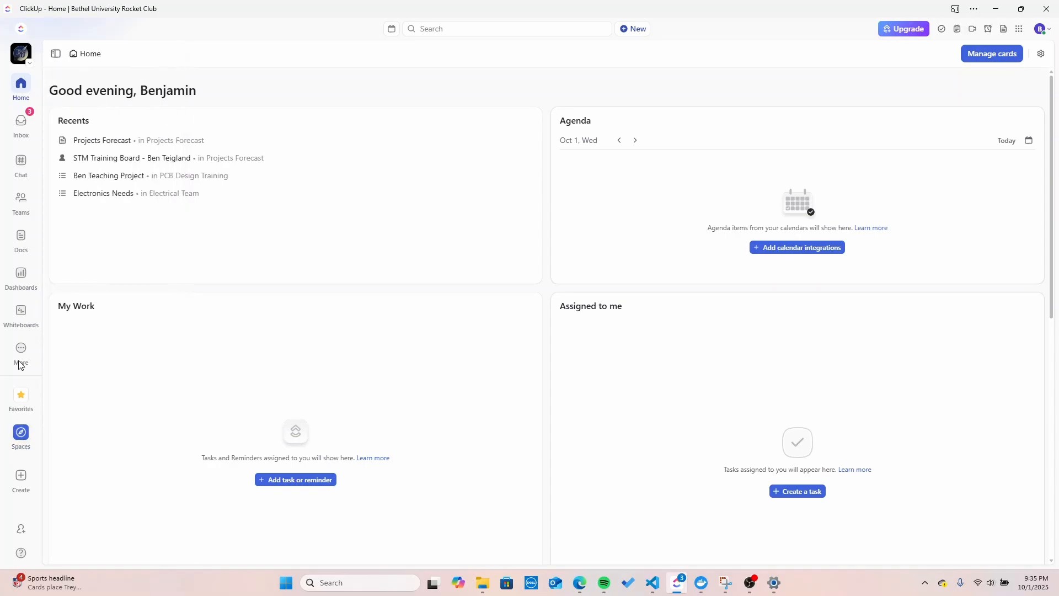
{"action": "left_click", "coordinate": [23, 436]}
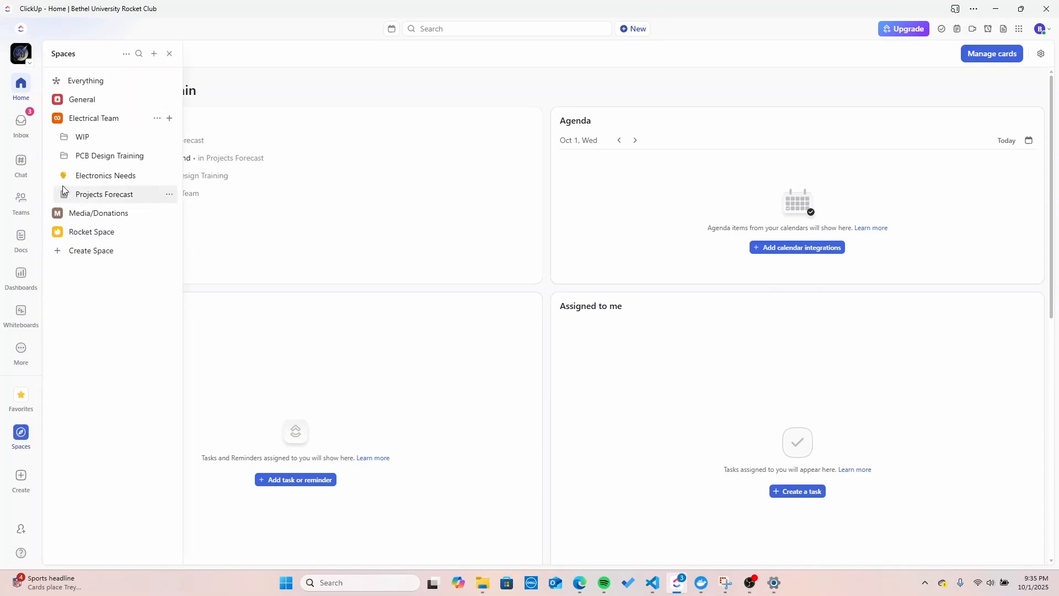
{"action": "left_click", "coordinate": [56, 118]}
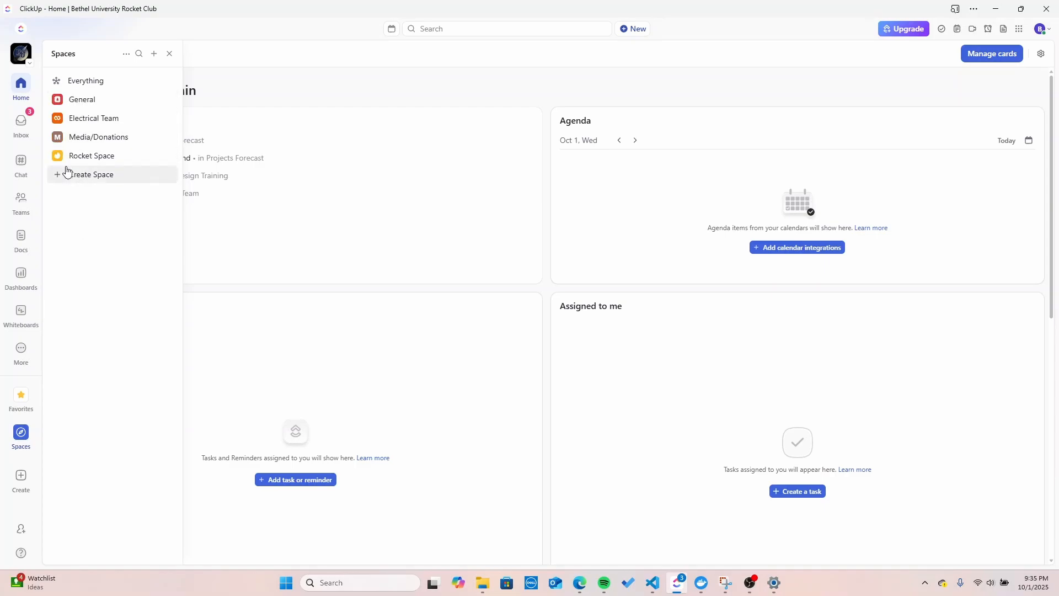
{"action": "left_click", "coordinate": [56, 119]}
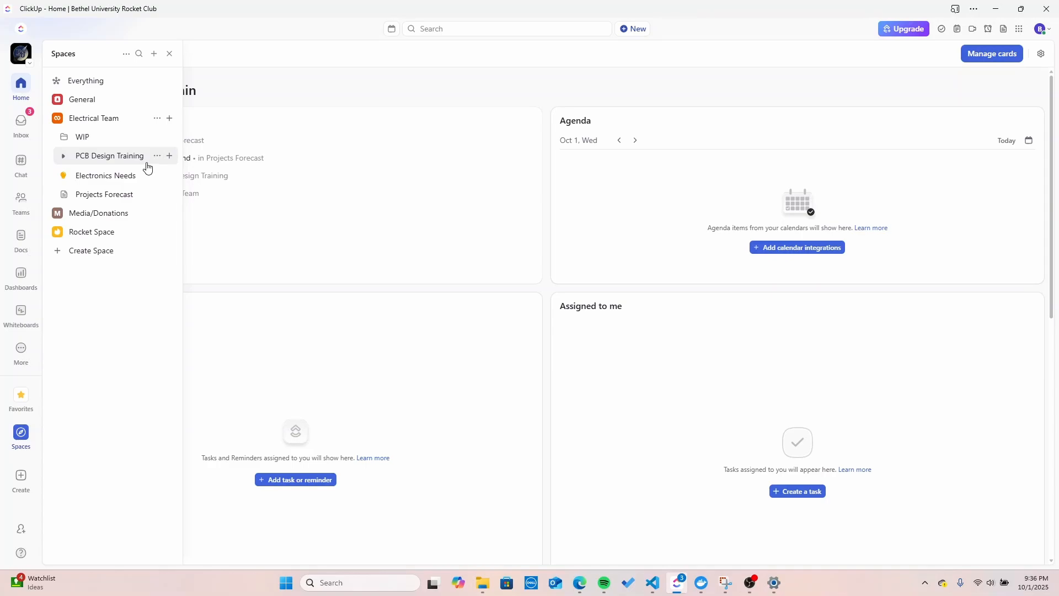
Step: Delete the teaching-project list inside PCB Design Training, then view the folder's Overview page
{"action": "left_click", "coordinate": [64, 156]}
{"action": "left_click", "coordinate": [157, 175]}
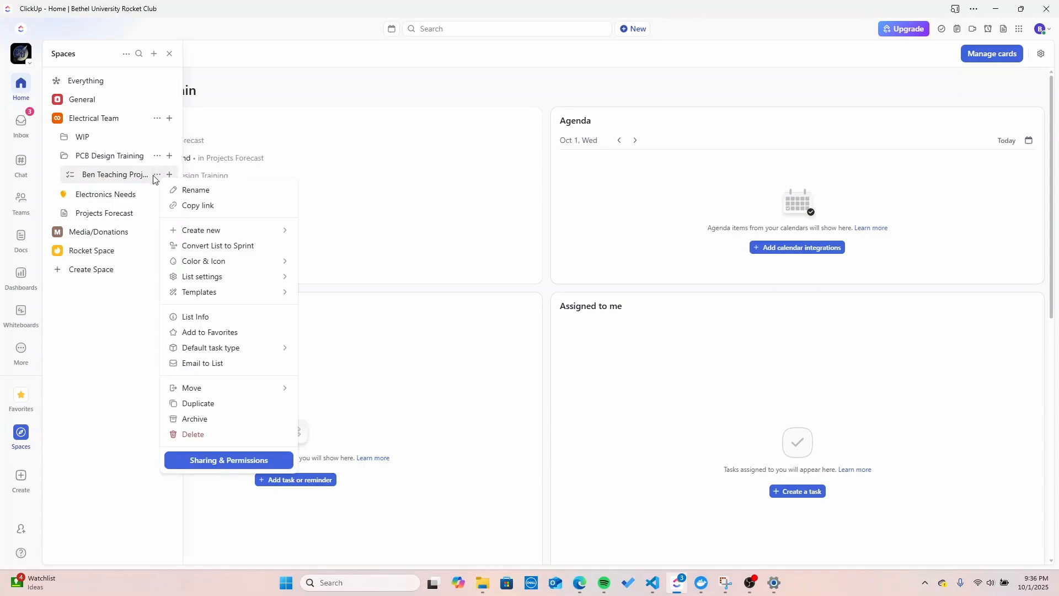
{"action": "left_click", "coordinate": [156, 176]}
{"action": "left_click", "coordinate": [157, 175]}
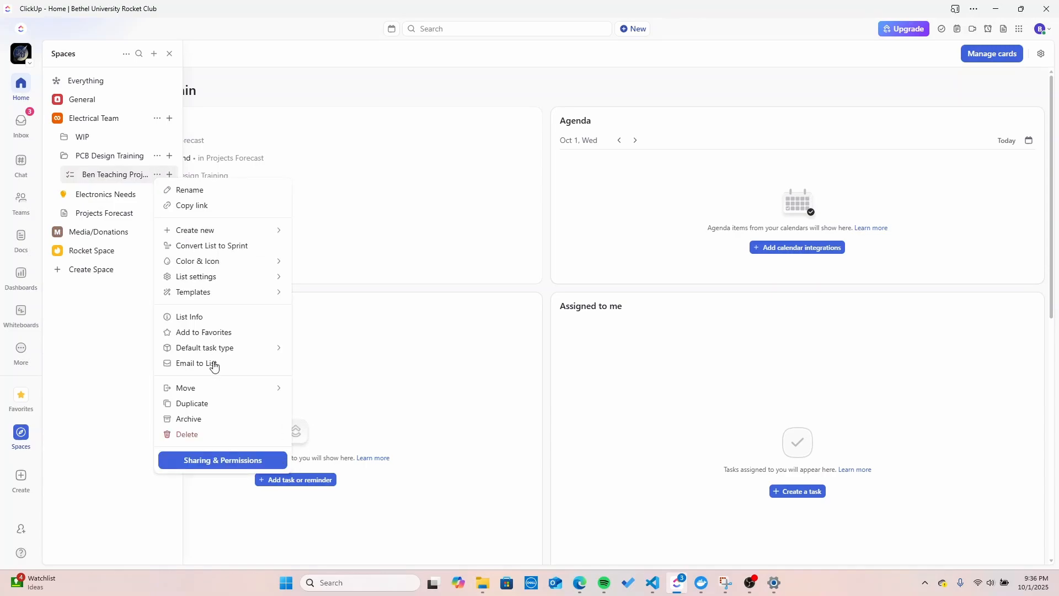
{"action": "left_click", "coordinate": [215, 438]}
{"action": "left_click", "coordinate": [549, 206]}
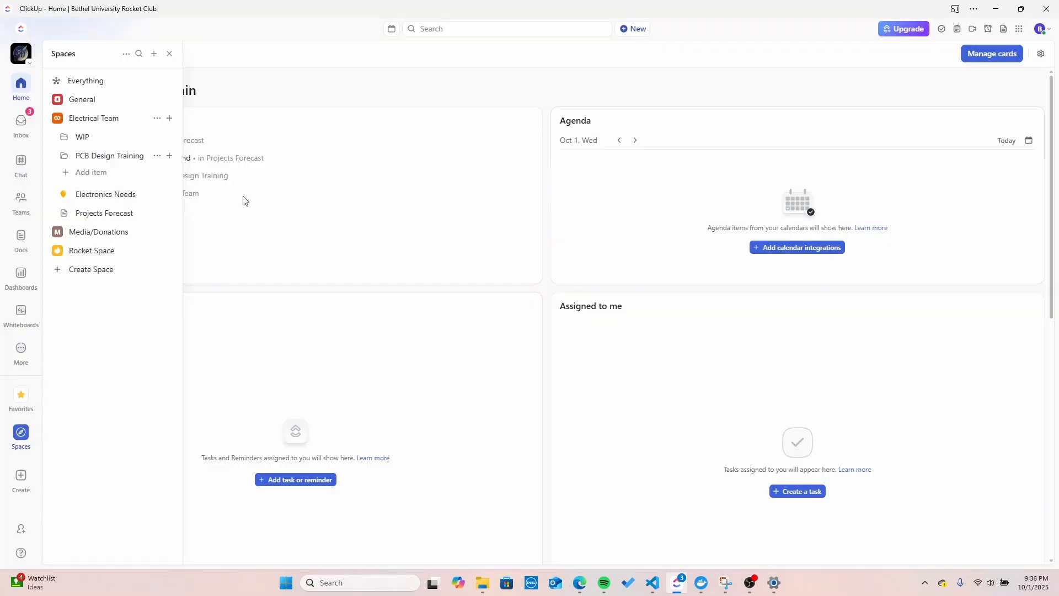
{"action": "left_click", "coordinate": [86, 160]}
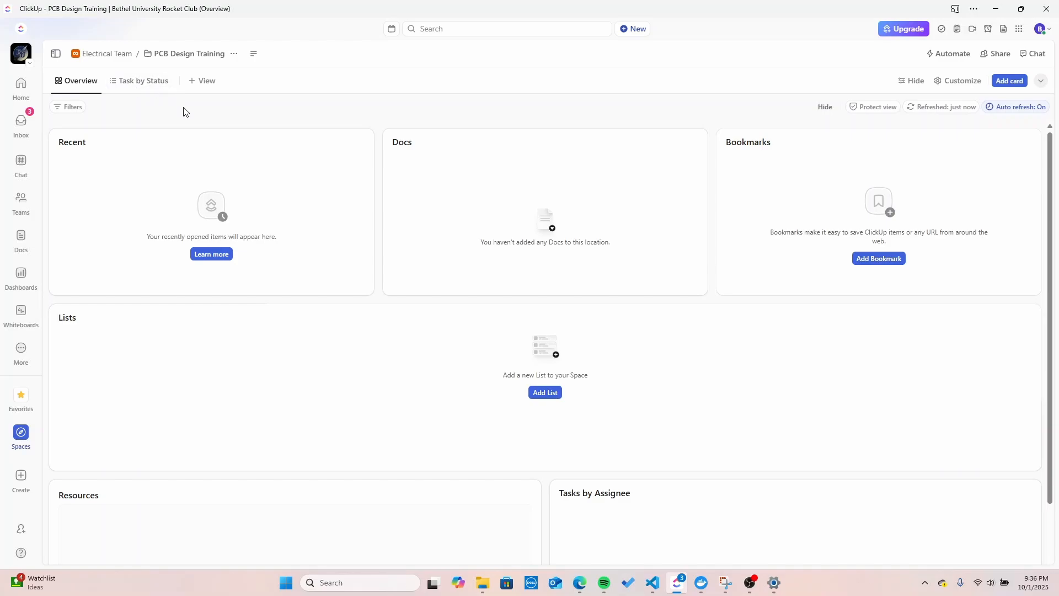
Step: Check the folder's Task by Status view for remaining lists, then return to its Overview
{"action": "left_click", "coordinate": [200, 81]}
{"action": "left_click", "coordinate": [142, 110]}
{"action": "left_click", "coordinate": [133, 84]}
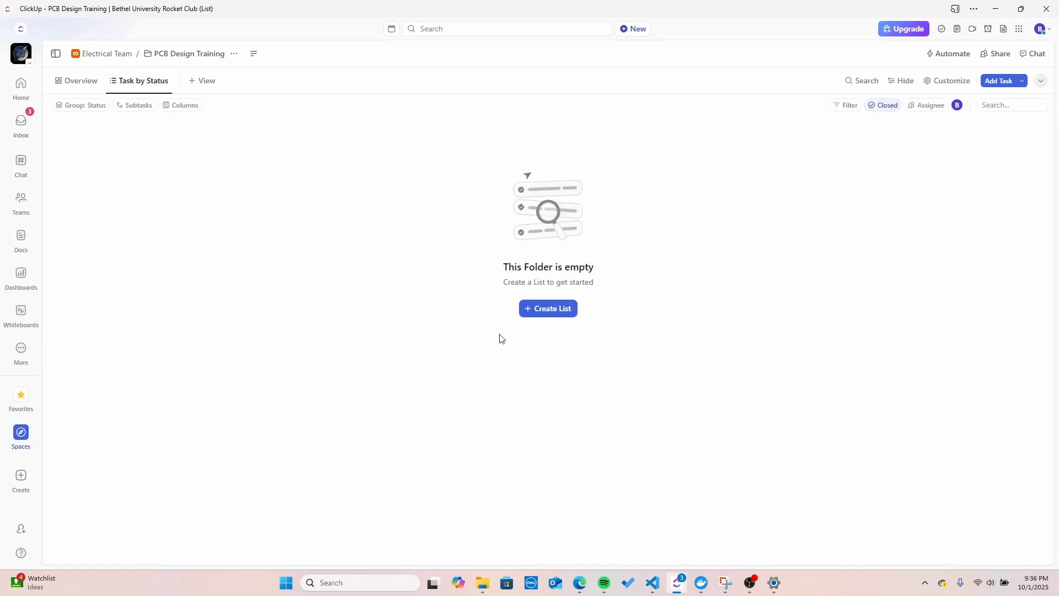
{"action": "left_click", "coordinate": [88, 87]}
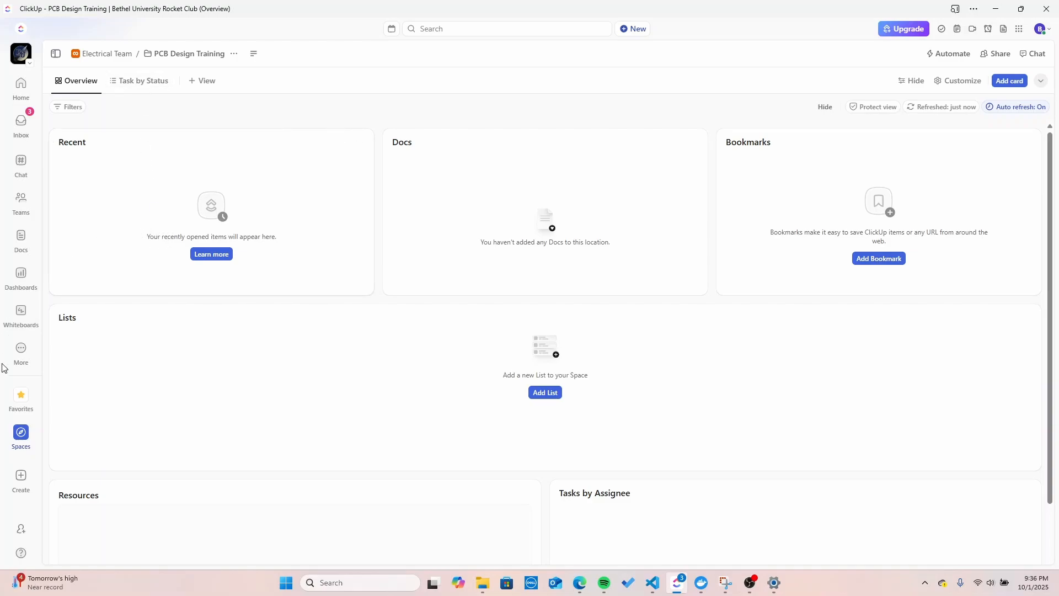
{"action": "left_click", "coordinate": [20, 444]}
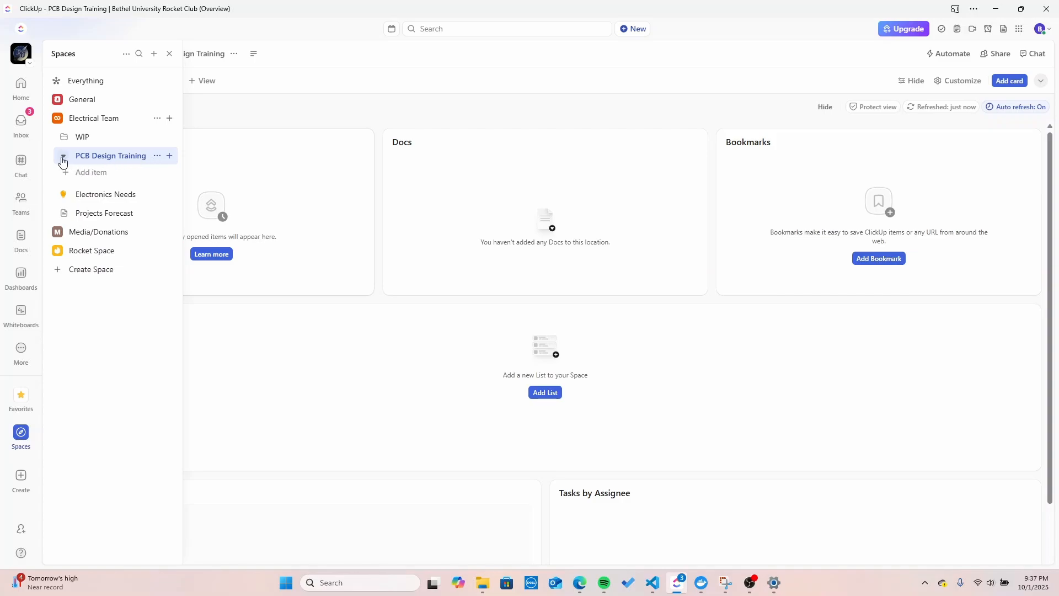
{"action": "left_click", "coordinate": [157, 155]}
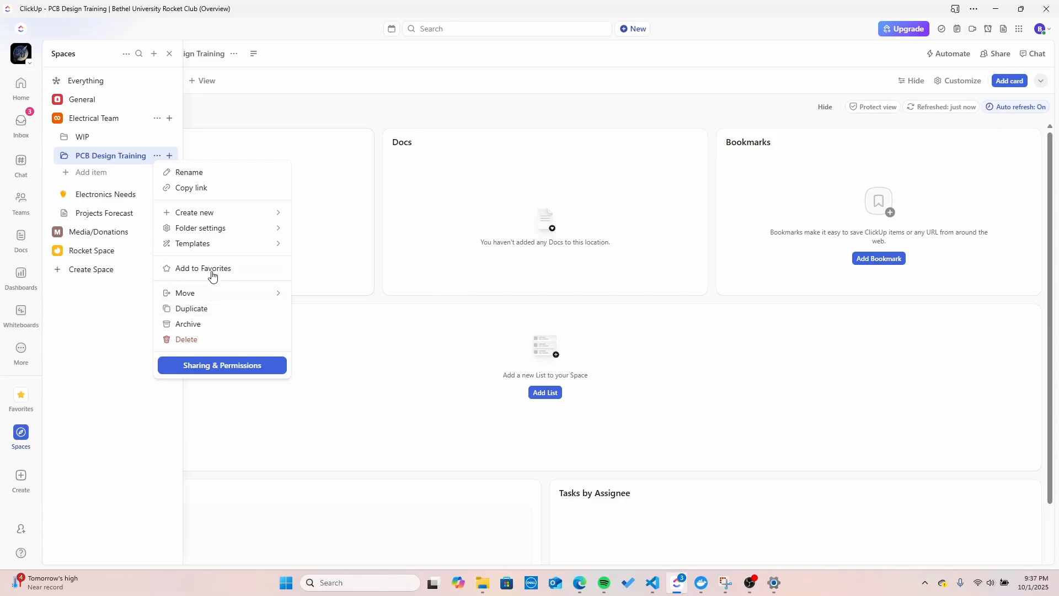
{"action": "left_click", "coordinate": [213, 364]}
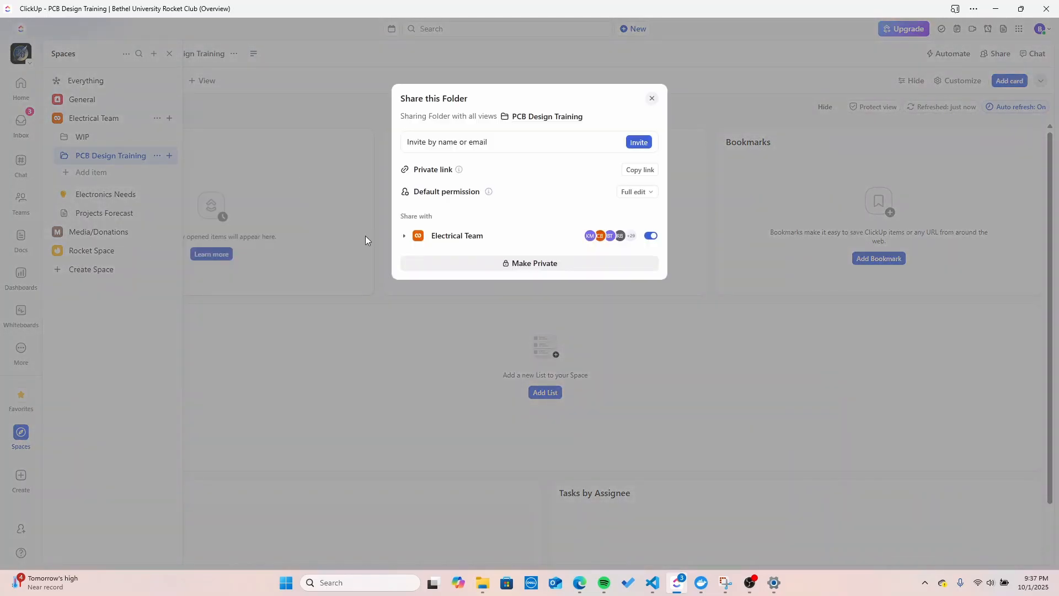
{"action": "left_click", "coordinate": [404, 235]}
{"action": "scroll", "coordinate": [543, 313], "scroll_direction": "down", "scroll_amount": 10}
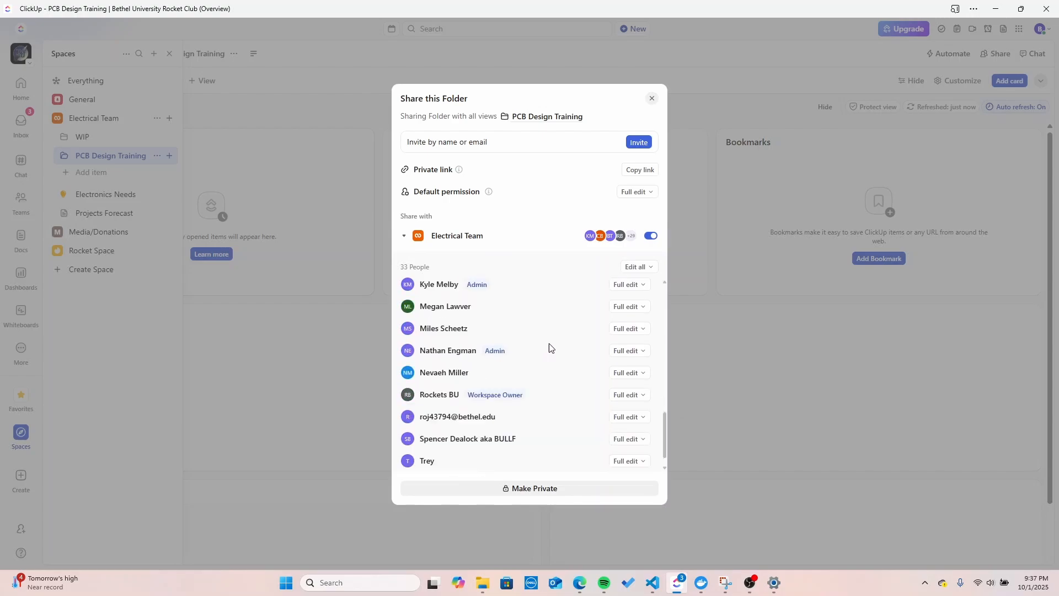
{"action": "scroll", "coordinate": [557, 409], "scroll_direction": "up", "scroll_amount": 8}
{"action": "scroll", "coordinate": [555, 433], "scroll_direction": "up", "scroll_amount": 3}
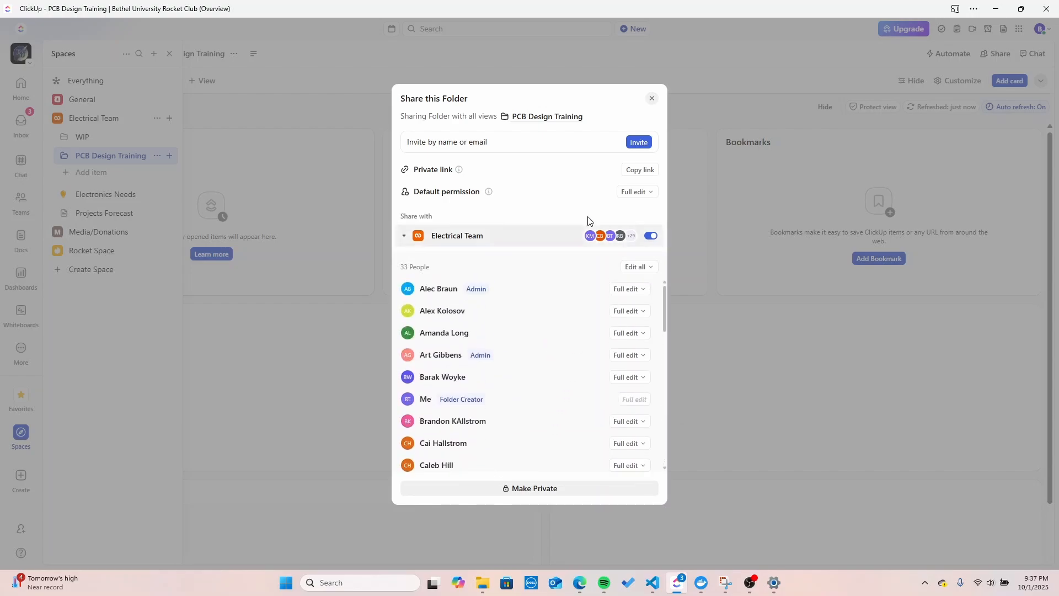
{"action": "left_click", "coordinate": [653, 100]}
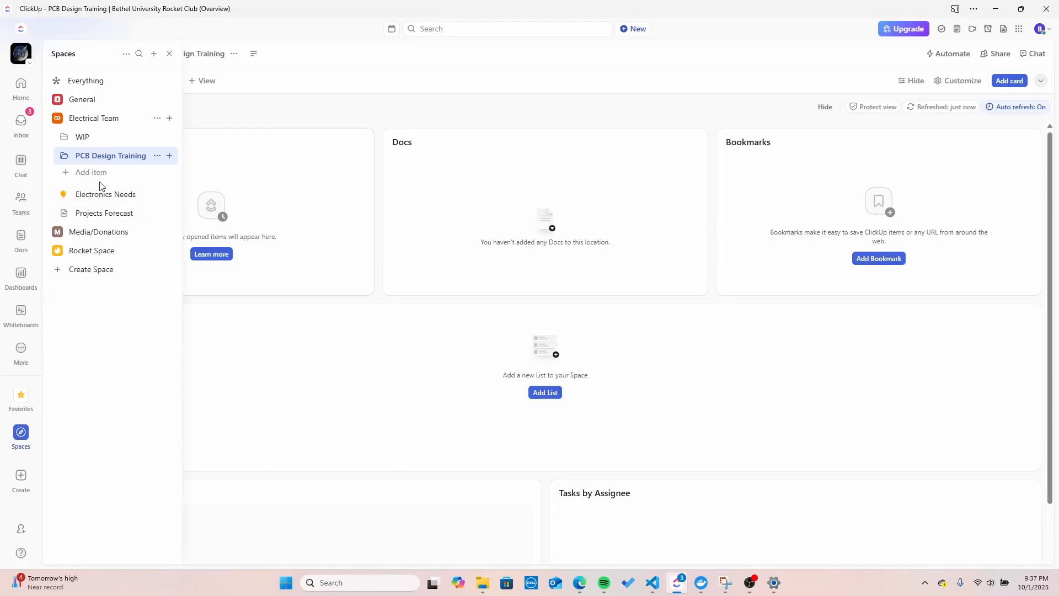
Step: Start a new list in PCB Design Training, named with the trainee's full name plus 'Teach Project'
{"action": "left_click", "coordinate": [170, 159]}
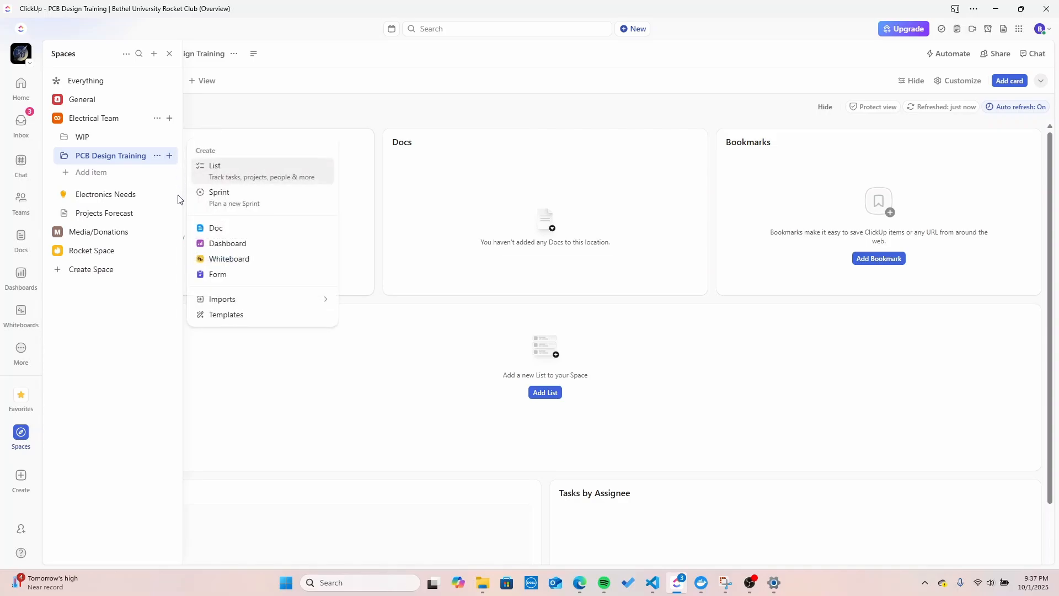
{"action": "left_click", "coordinate": [224, 169]}
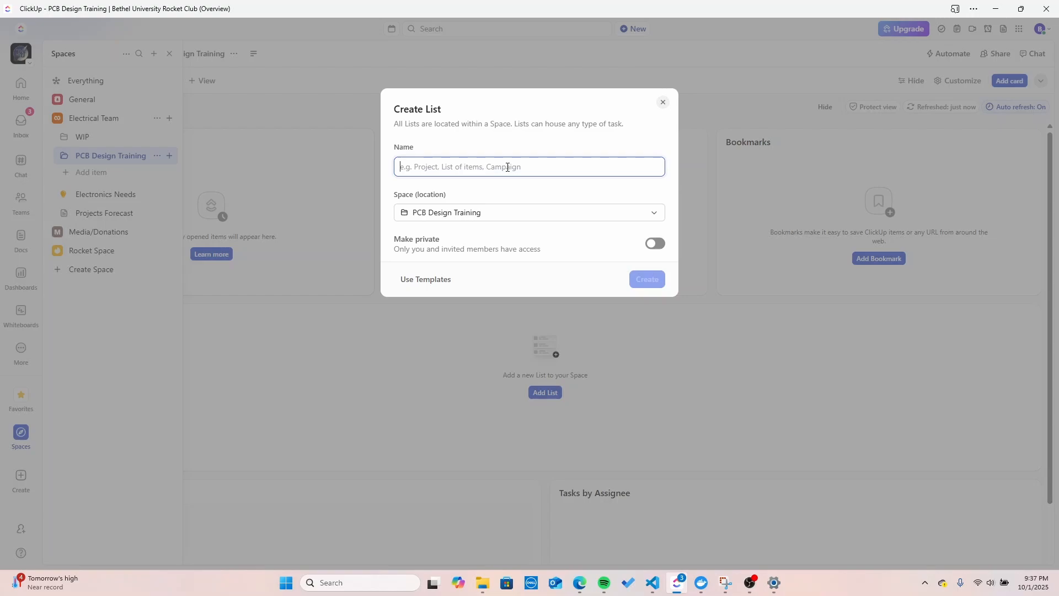
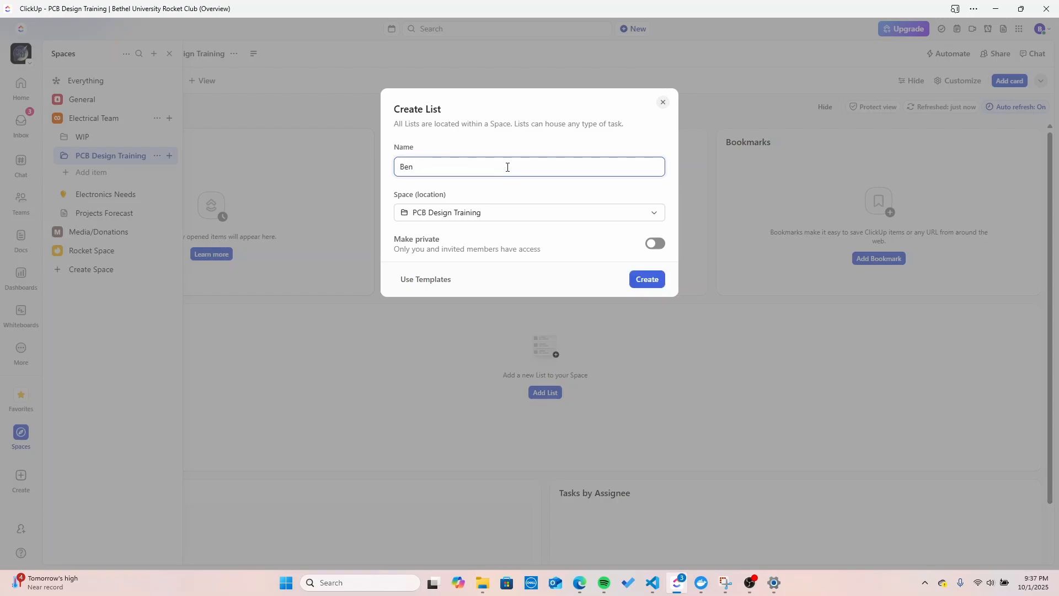
{"action": "left_click_drag", "start_coordinate": [505, 170], "coordinate": [362, 180]}
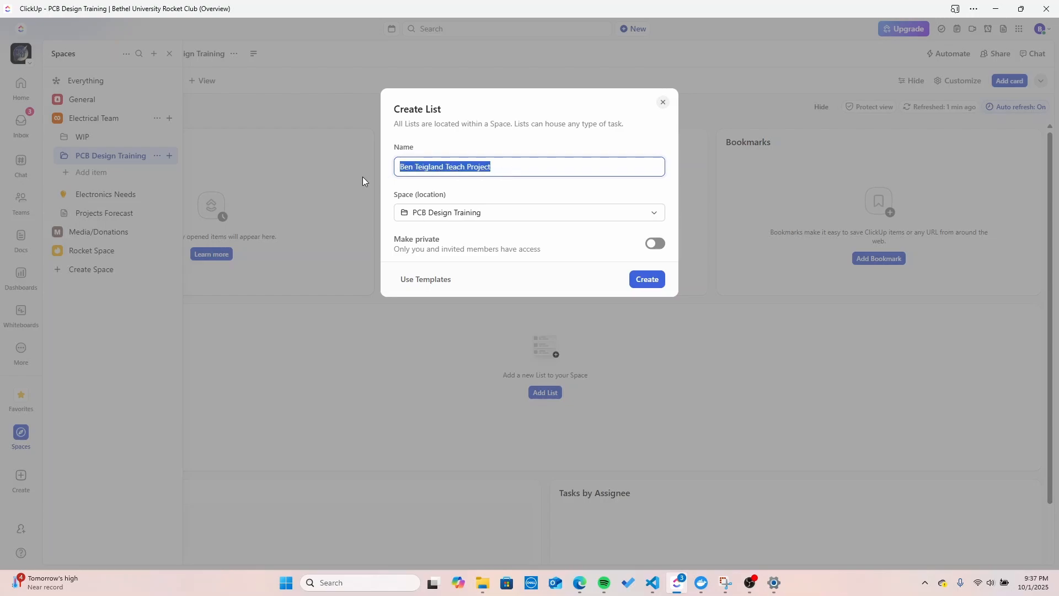
{"action": "left_click_drag", "start_coordinate": [496, 175], "coordinate": [349, 167]}
{"action": "left_click", "coordinate": [495, 173]}
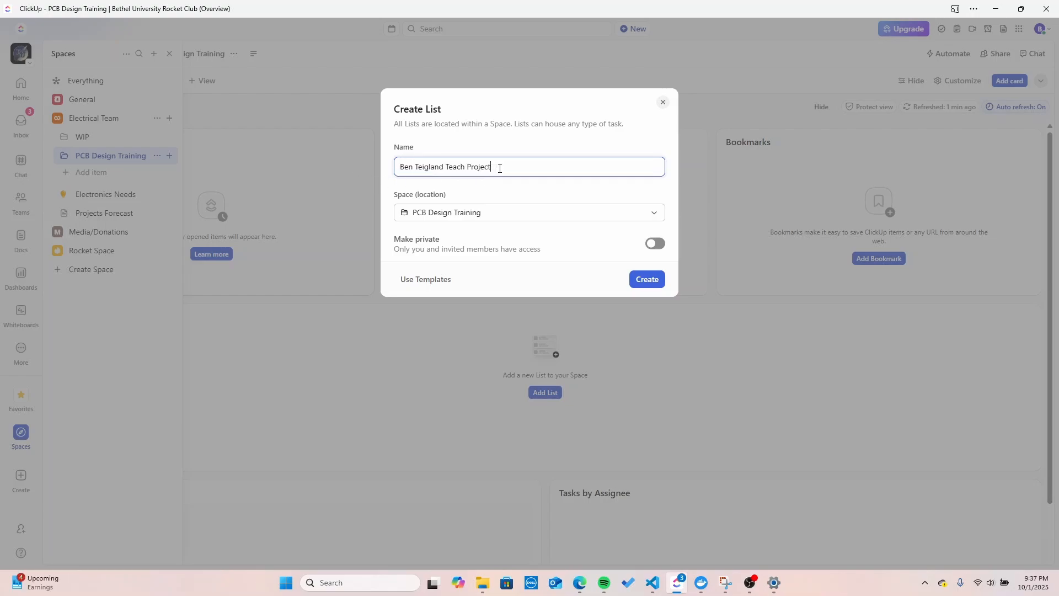
{"action": "left_click_drag", "start_coordinate": [496, 173], "coordinate": [402, 169]}
{"action": "left_click", "coordinate": [498, 173]}
Step: Keep the entered Teach Project name with location PCB Design Training and create the list
{"action": "mouse_move", "coordinate": [500, 174]}
{"action": "left_mouse_down"}
{"action": "mouse_move", "coordinate": [447, 169]}
{"action": "mouse_move", "coordinate": [479, 236]}
{"action": "mouse_move", "coordinate": [497, 194]}
{"action": "mouse_move", "coordinate": [444, 183]}
{"action": "mouse_move", "coordinate": [498, 163]}
{"action": "left_mouse_up"}
{"action": "left_click_drag", "start_coordinate": [500, 171], "coordinate": [353, 173]}
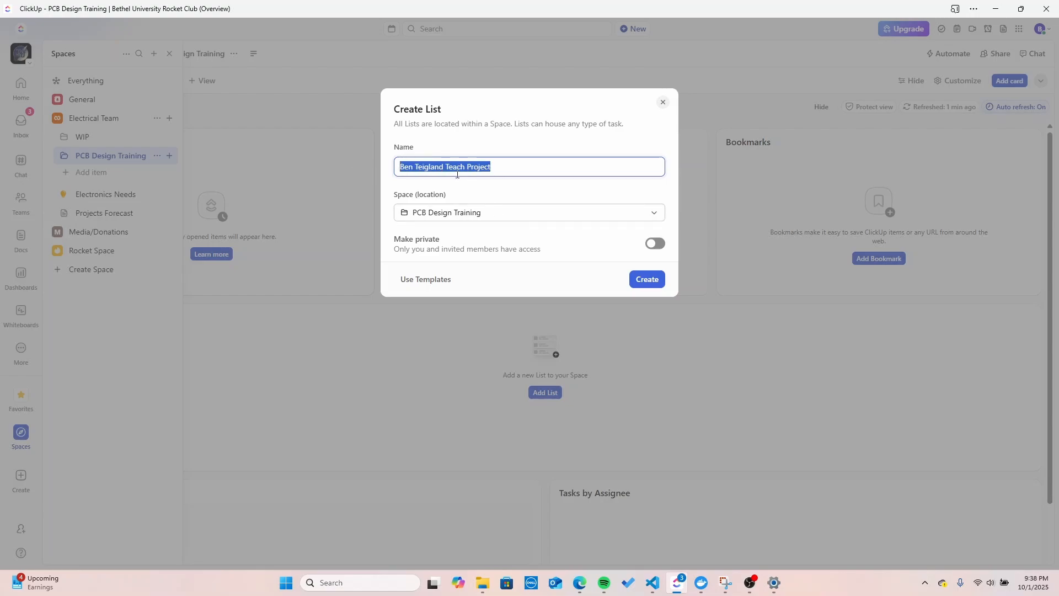
{"action": "left_click_drag", "start_coordinate": [522, 162], "coordinate": [357, 162]}
{"action": "left_click", "coordinate": [508, 173]}
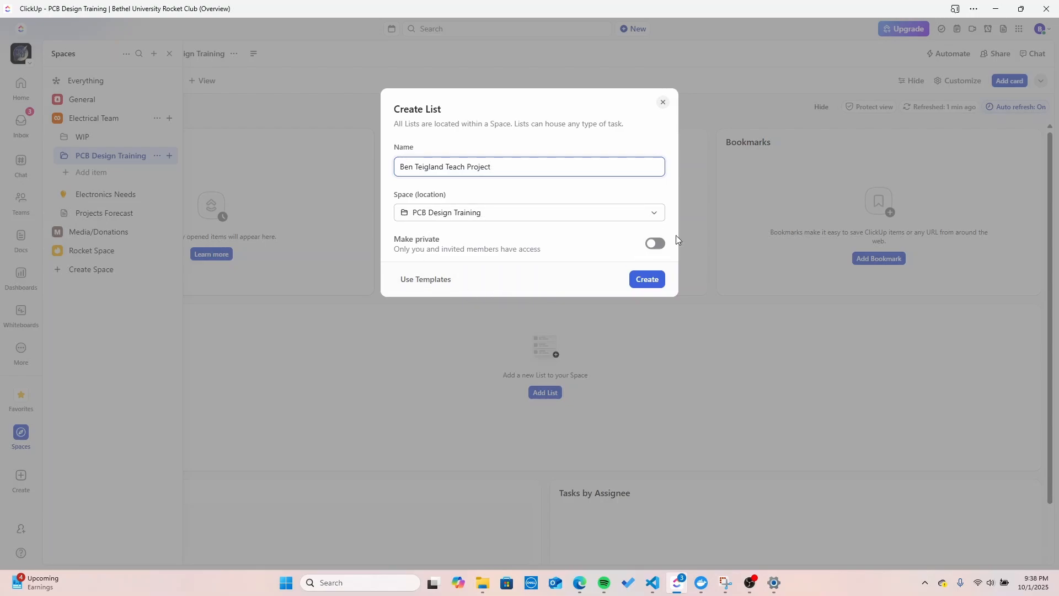
{"action": "left_click", "coordinate": [649, 281]}
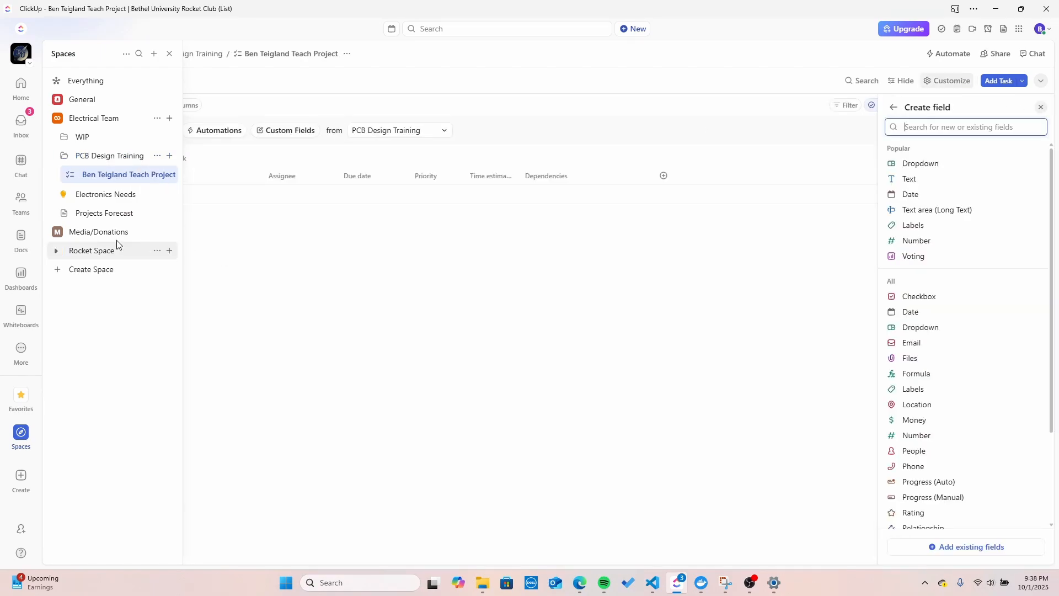
{"action": "left_click", "coordinate": [57, 159]}
{"action": "left_click", "coordinate": [57, 118]}
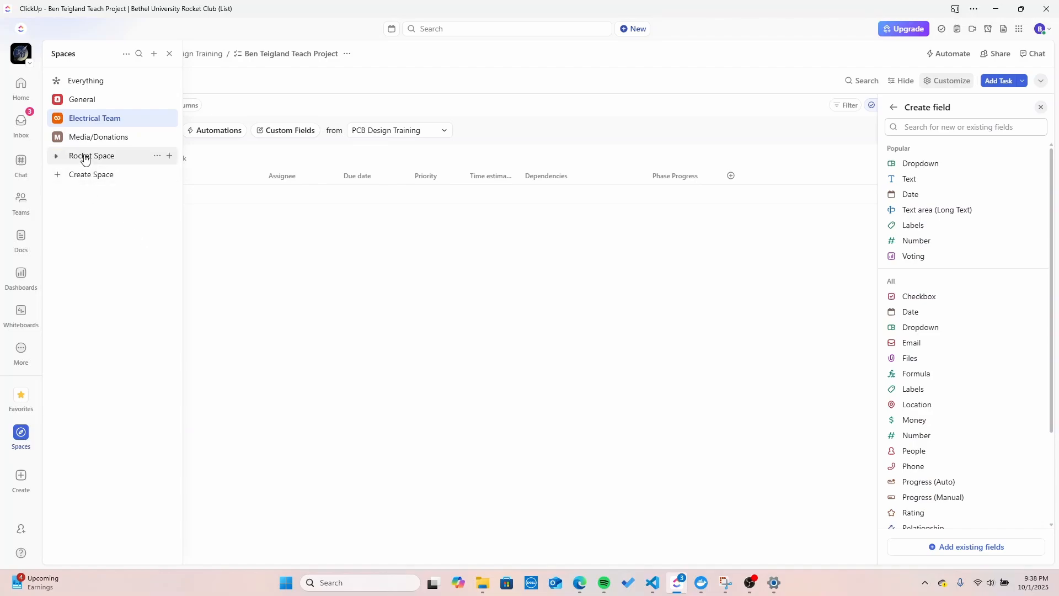
{"action": "left_click", "coordinate": [57, 118]}
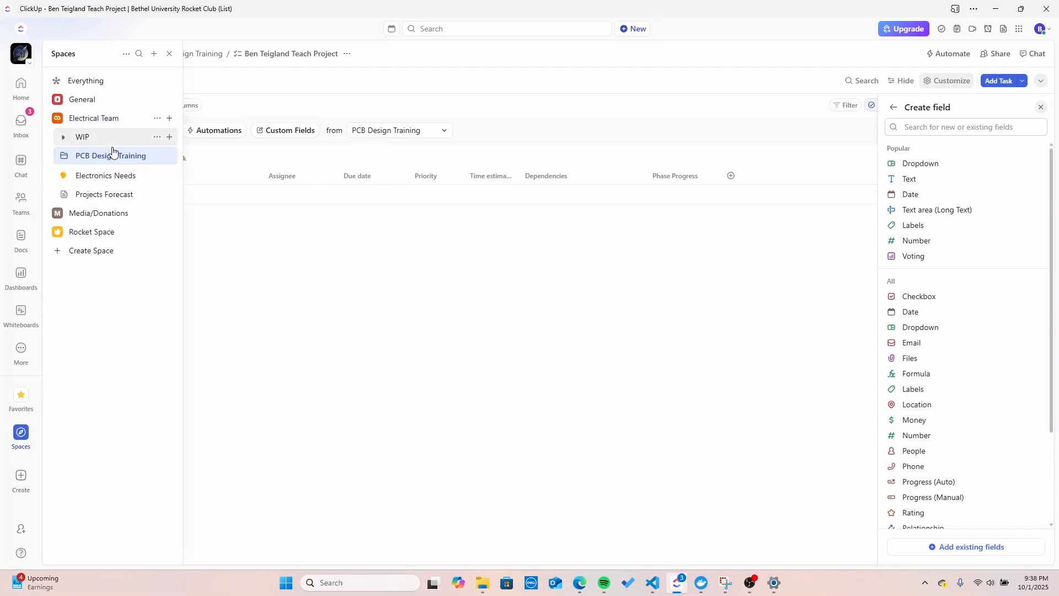
{"action": "left_click", "coordinate": [62, 157]}
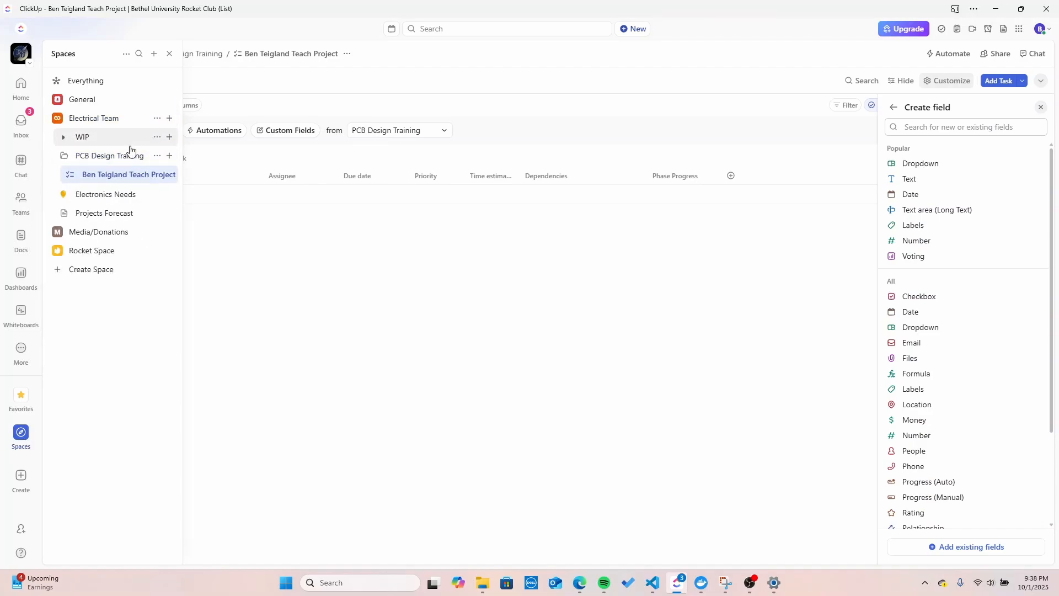
{"action": "left_click", "coordinate": [71, 176]}
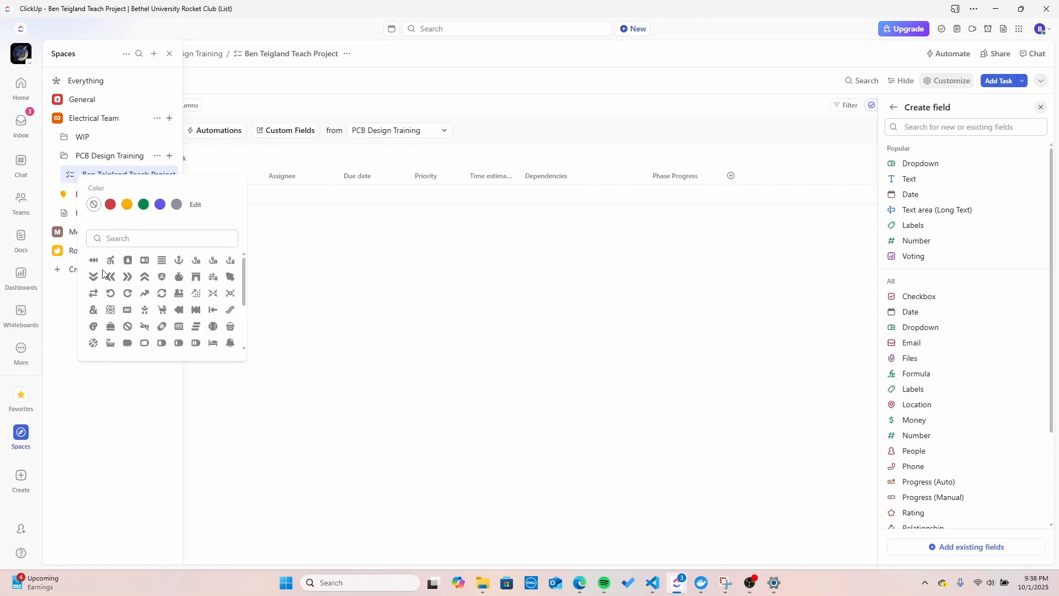
{"action": "left_click", "coordinate": [72, 181]}
{"action": "left_click", "coordinate": [72, 174]}
{"action": "left_click", "coordinate": [194, 204]}
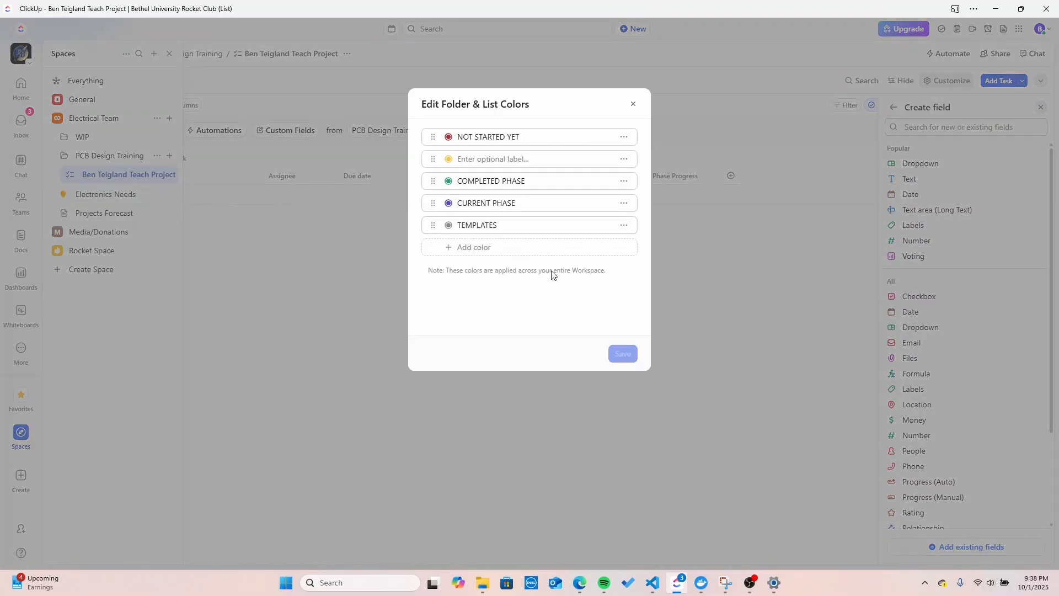
{"action": "left_click", "coordinate": [632, 106]}
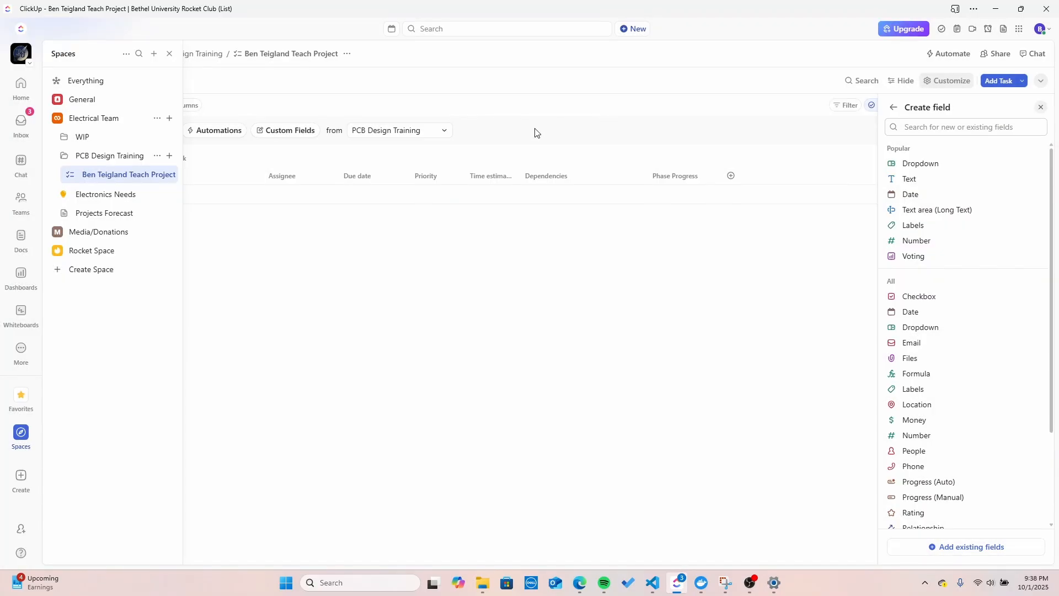
{"action": "left_click", "coordinate": [71, 174]}
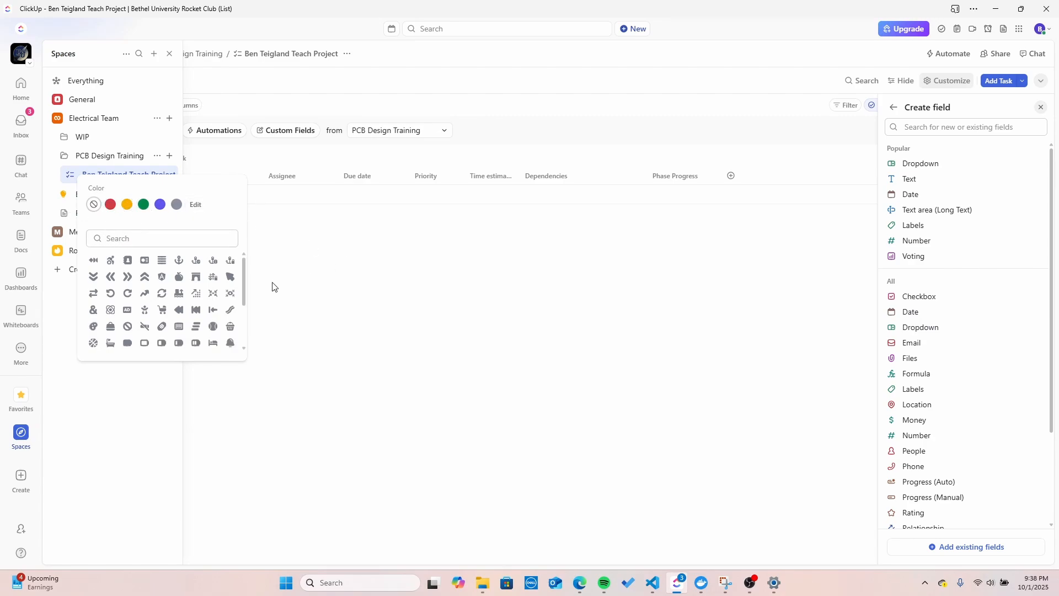
{"action": "left_click", "coordinate": [326, 284]}
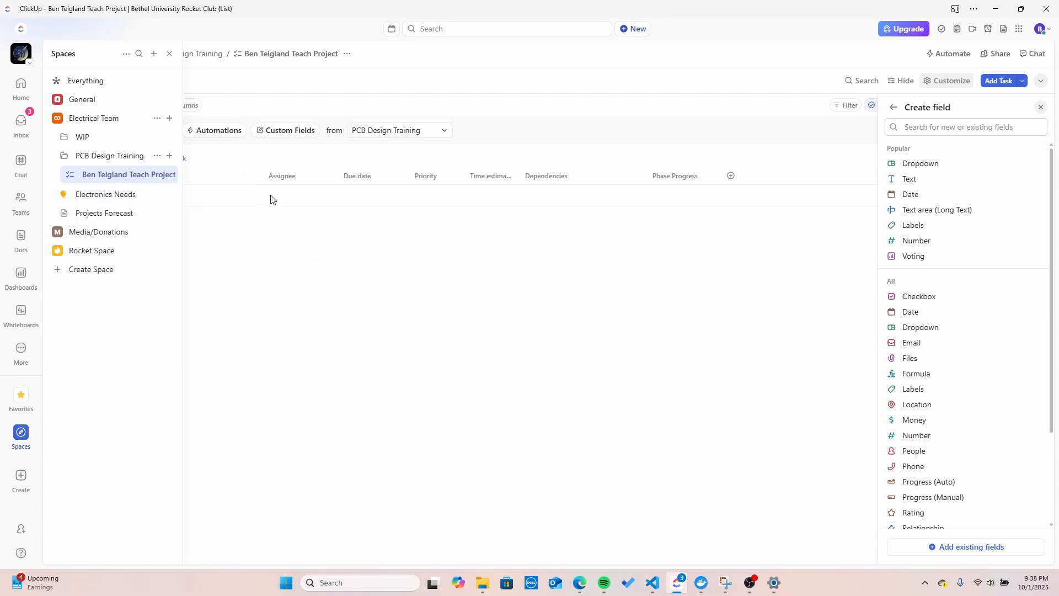
Step: Close the side panels and begin a new task row under Backlog
{"action": "left_click", "coordinate": [271, 249]}
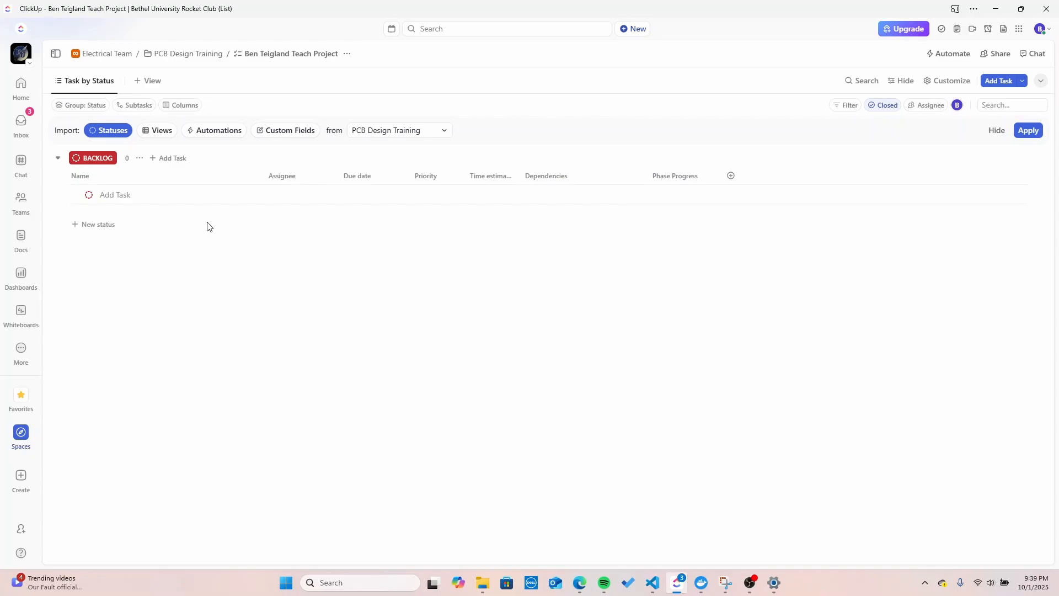
{"action": "left_click", "coordinate": [135, 194]}
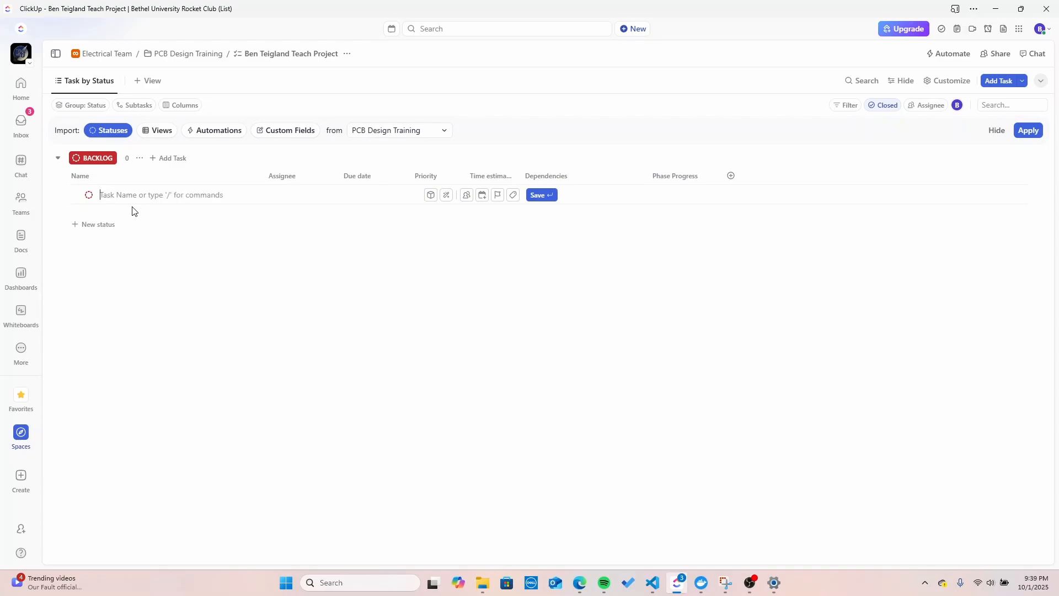
Step: Save a task named Test in Backlog and bring up its status choices
{"action": "type", "text": "Test"}
{"action": "key", "text": "Return"}
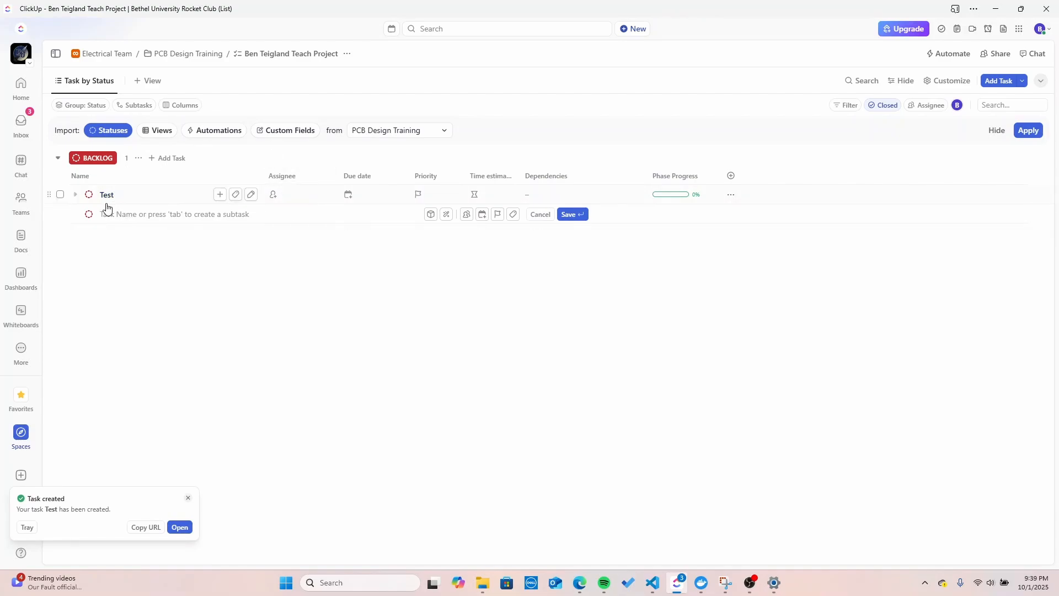
{"action": "left_click", "coordinate": [89, 194]}
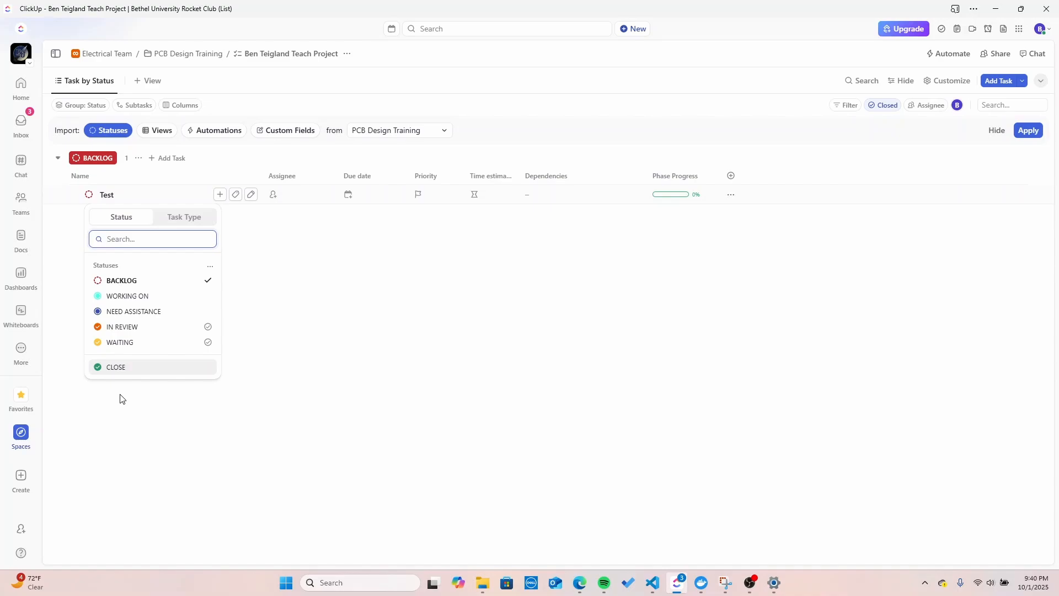
Step: Leave the Test task's status at Backlog
{"action": "left_click", "coordinate": [295, 353]}
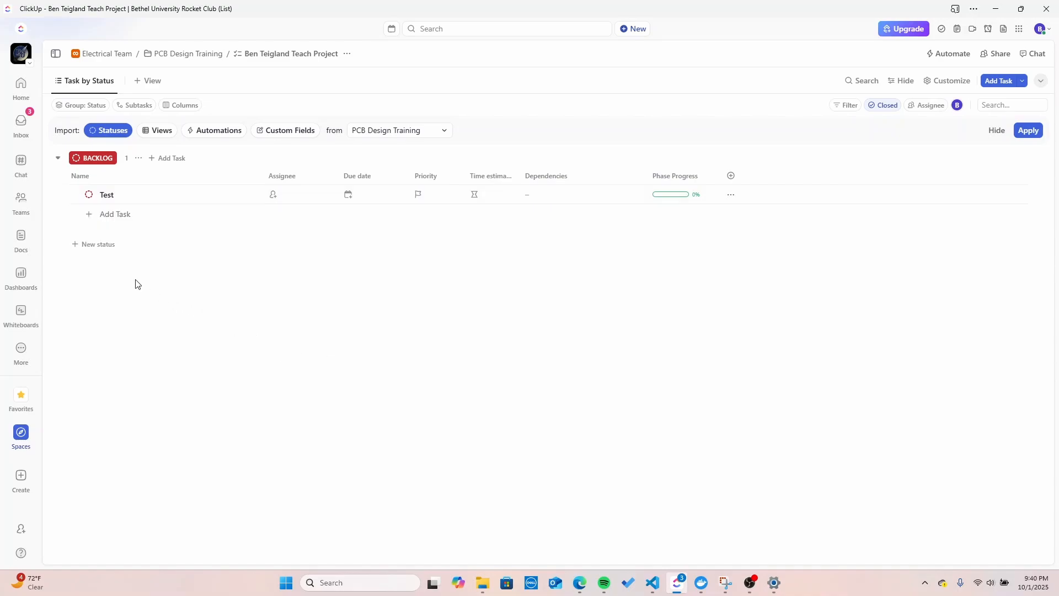
{"action": "left_click", "coordinate": [88, 194]}
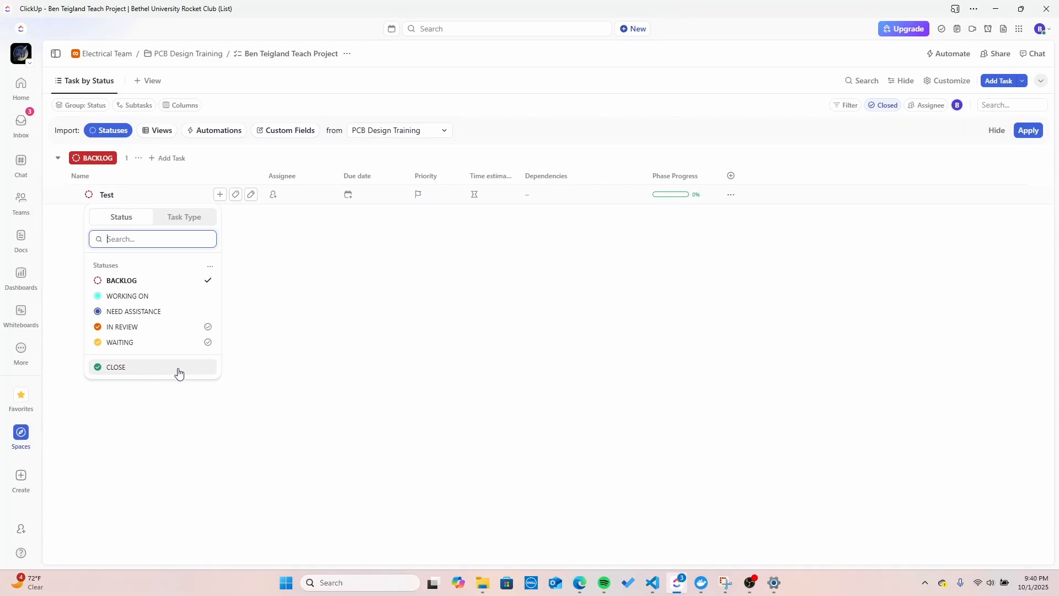
{"action": "left_click", "coordinate": [331, 310]}
{"action": "left_click", "coordinate": [332, 313]}
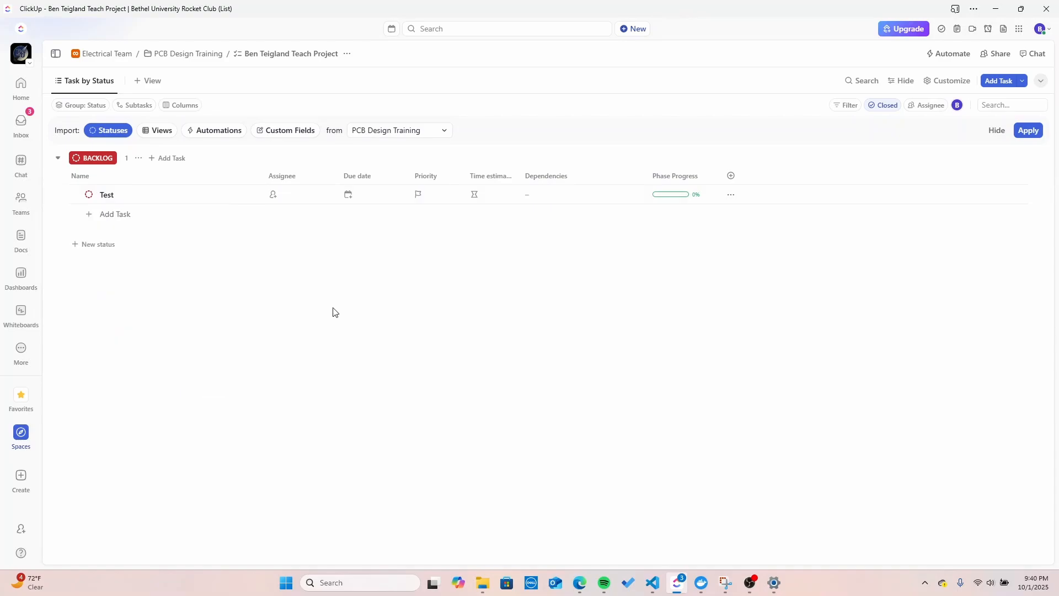
Step: Look through the list's filter and closed-task display options without changing them
{"action": "left_click", "coordinate": [842, 106]}
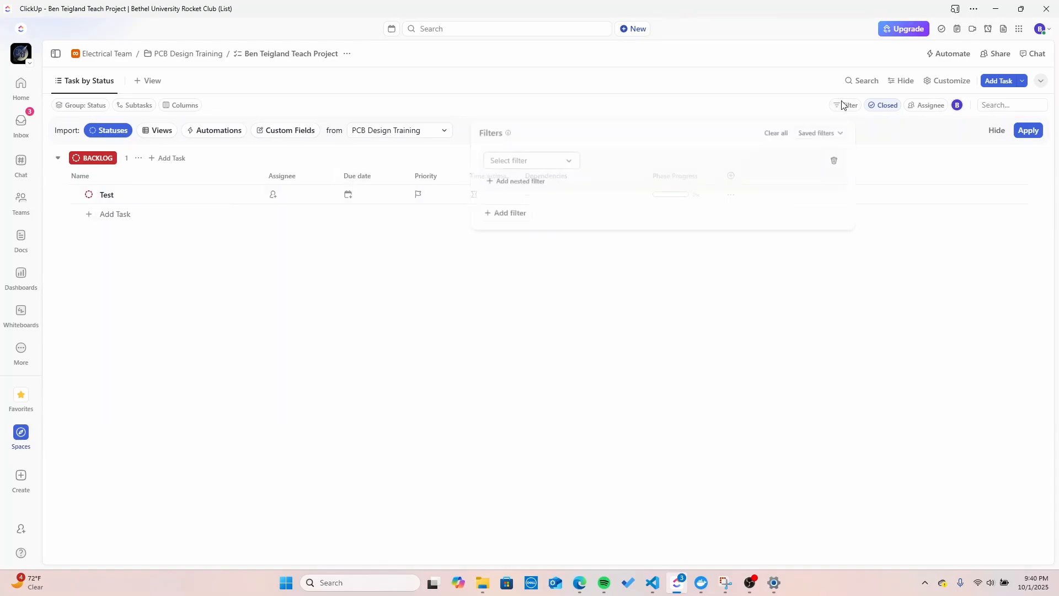
{"action": "left_click", "coordinate": [653, 152]}
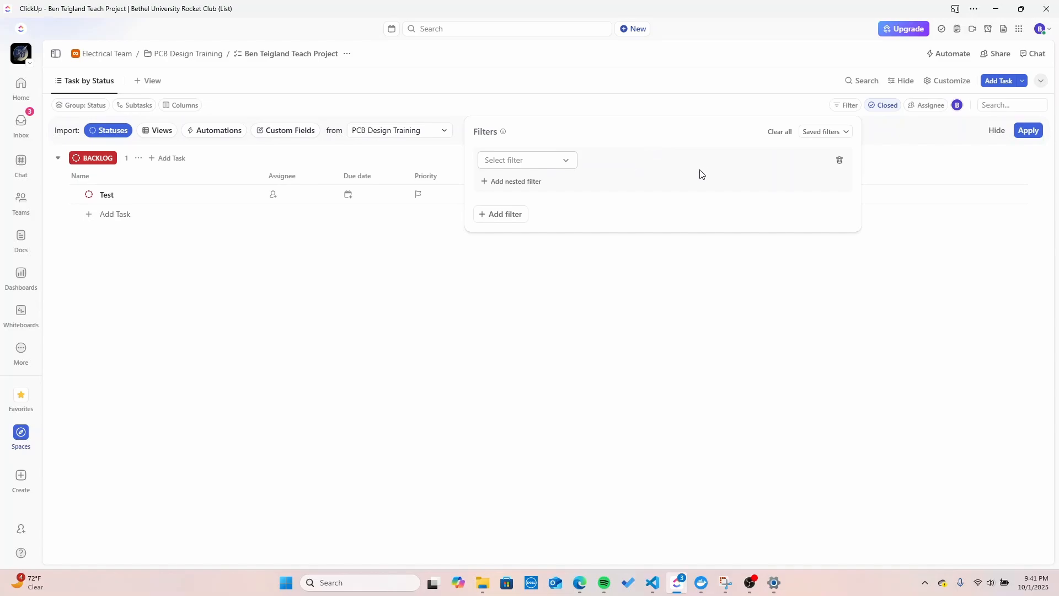
{"action": "left_click", "coordinate": [847, 109]}
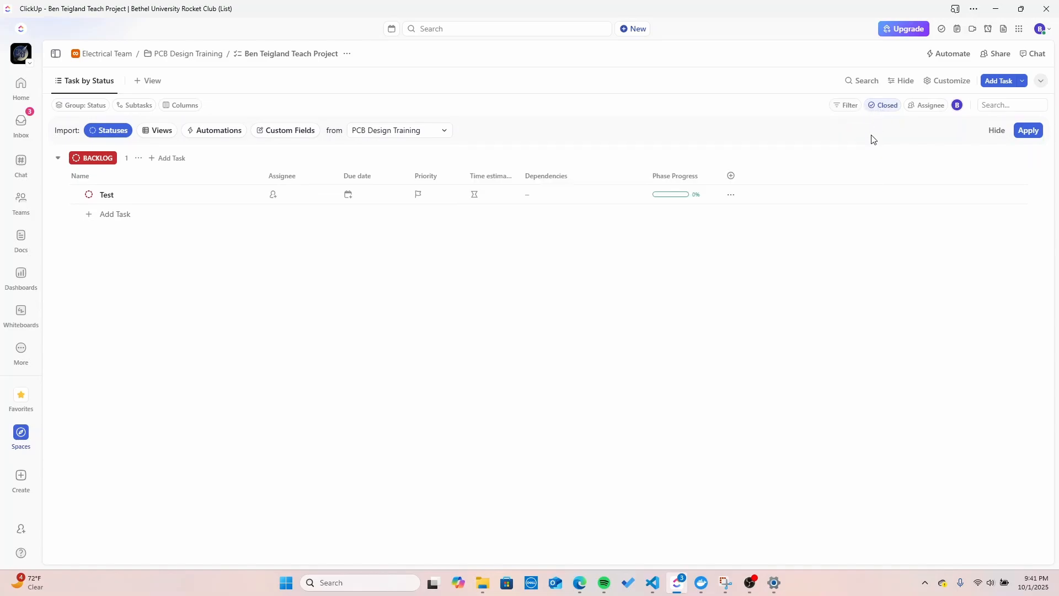
{"action": "left_click", "coordinate": [876, 108]}
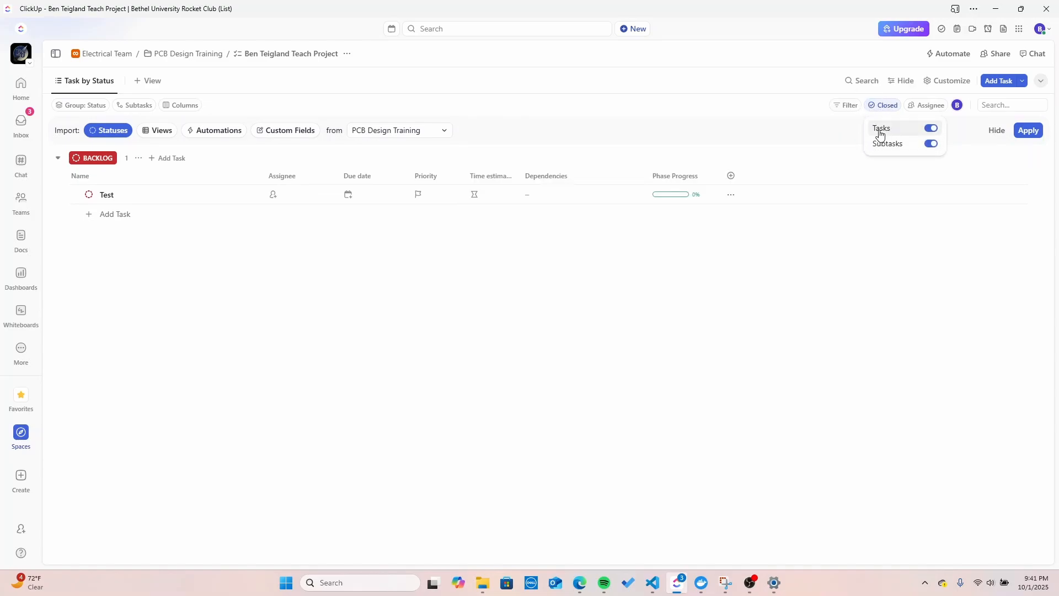
{"action": "left_click", "coordinate": [879, 110]}
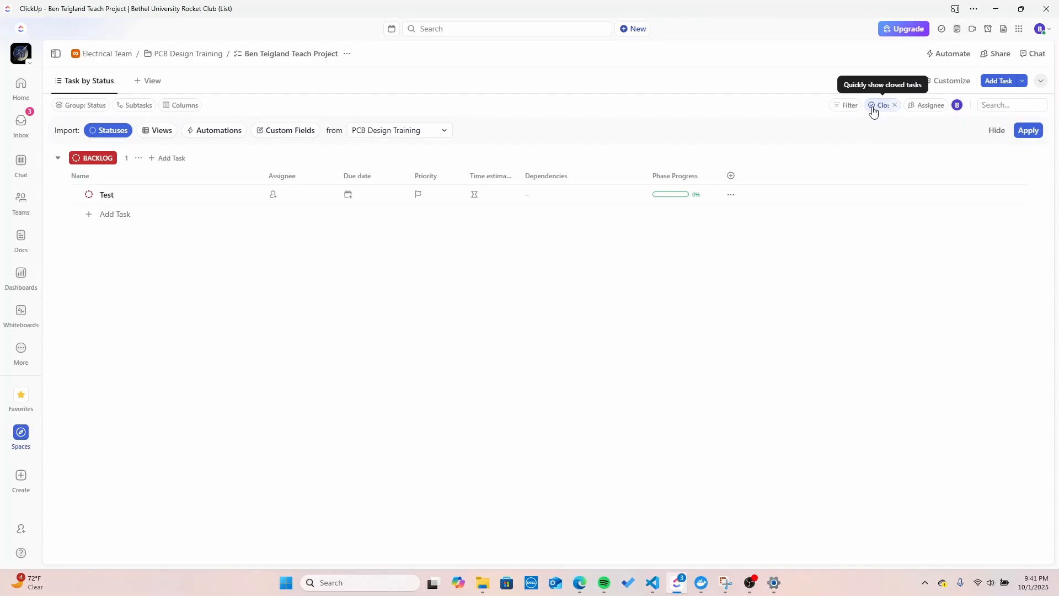
Step: Show closed tasks and closed subtasks in the list, then dismiss the status import bar
{"action": "left_click", "coordinate": [873, 110]}
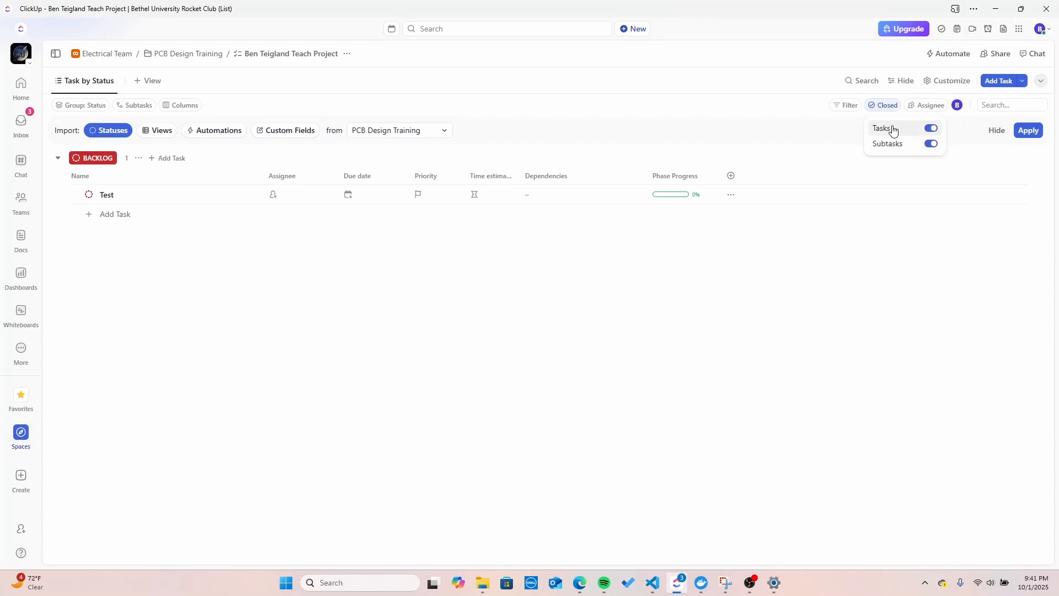
{"action": "left_click", "coordinate": [882, 109]}
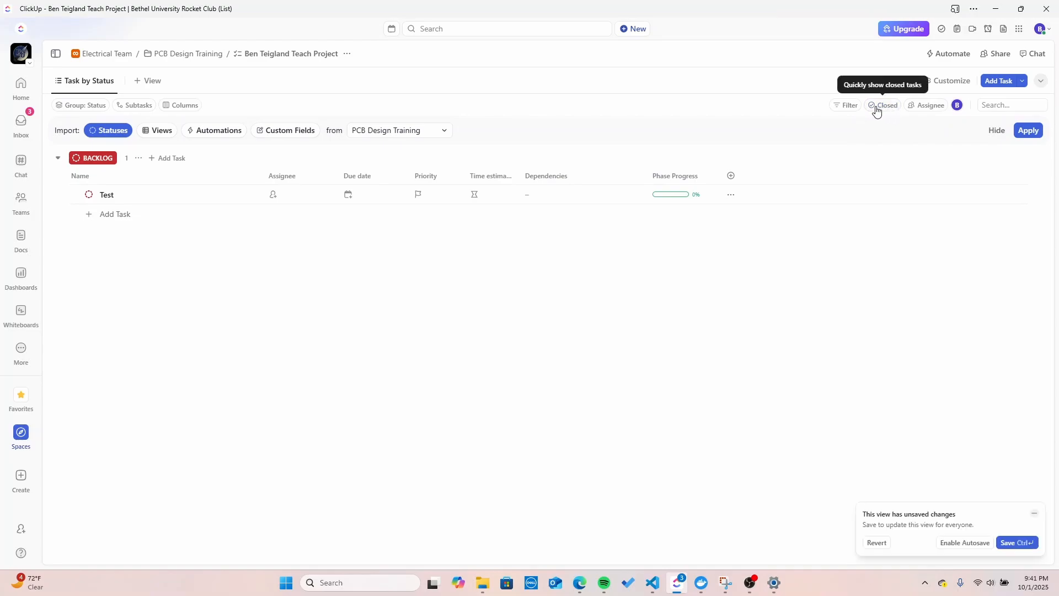
{"action": "left_click", "coordinate": [875, 107]}
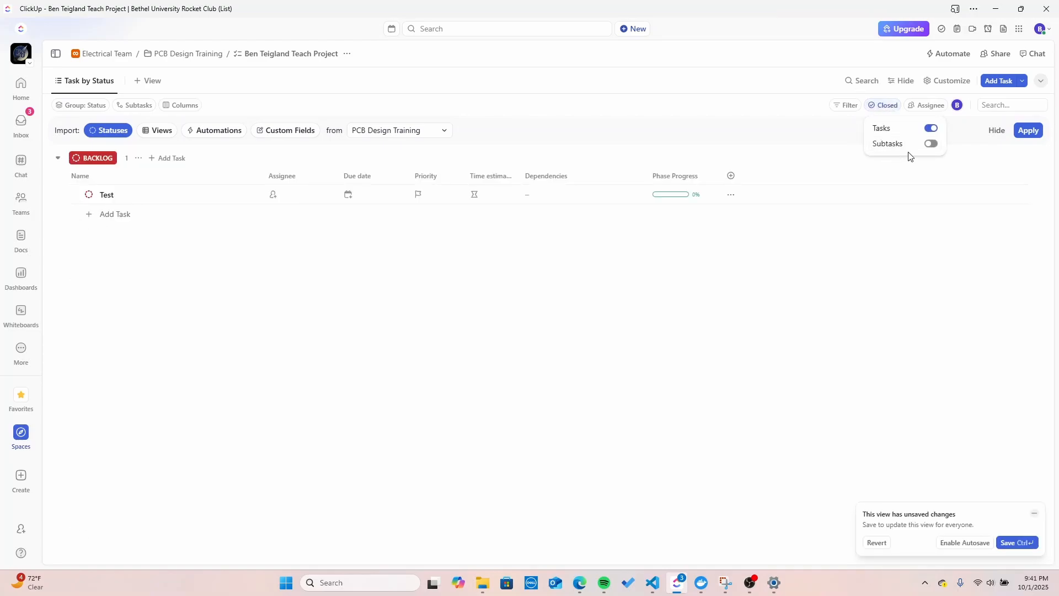
{"action": "left_click", "coordinate": [929, 144]}
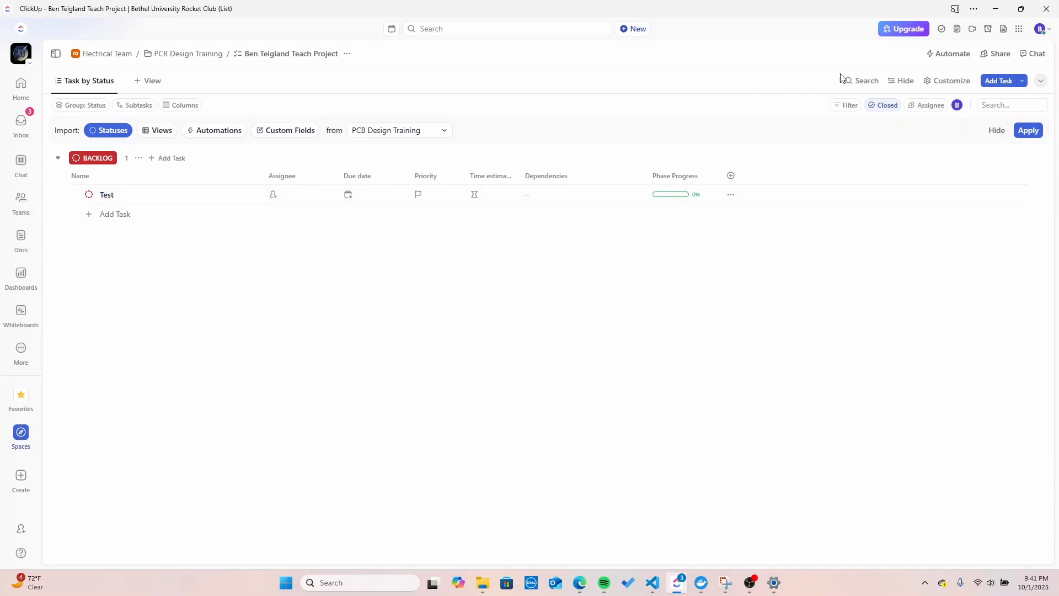
{"action": "left_click", "coordinate": [1001, 132]}
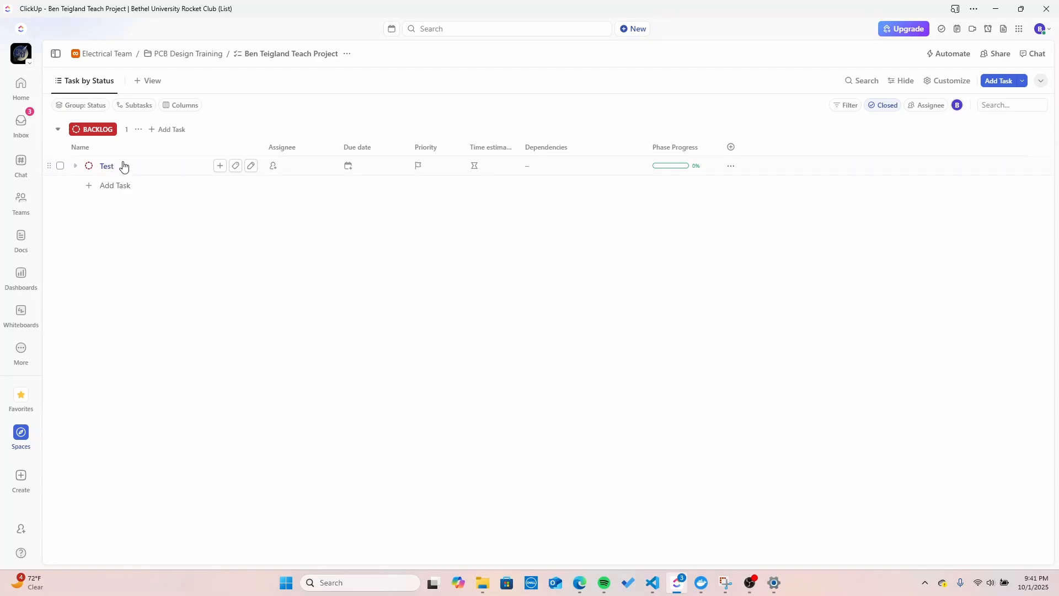
Step: Open PCB Design Training from Spaces in its Task by Status view, showing Test in Backlog
{"action": "left_click", "coordinate": [25, 432]}
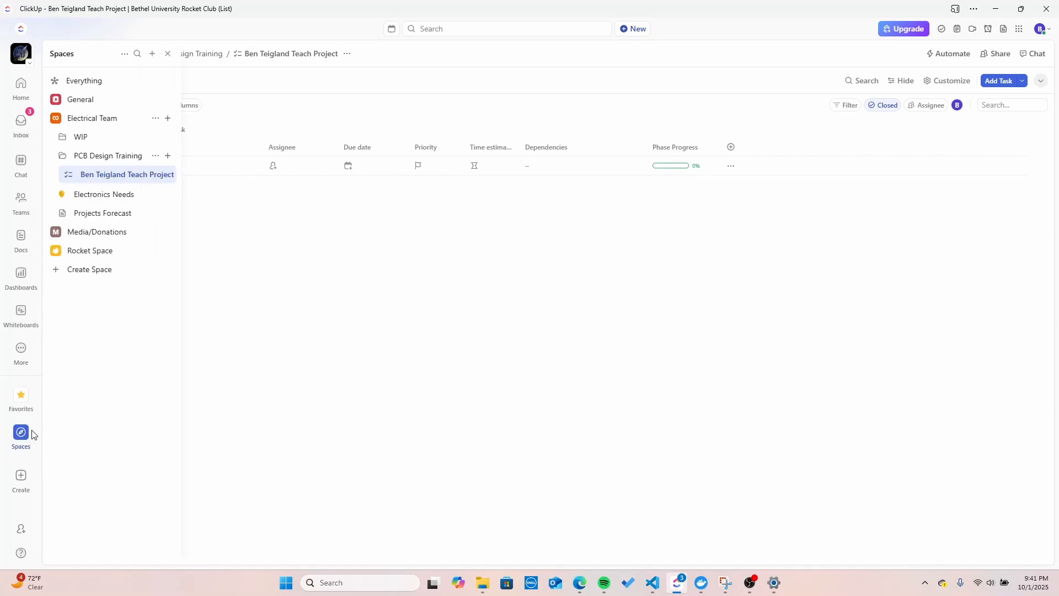
{"action": "left_click", "coordinate": [83, 156]}
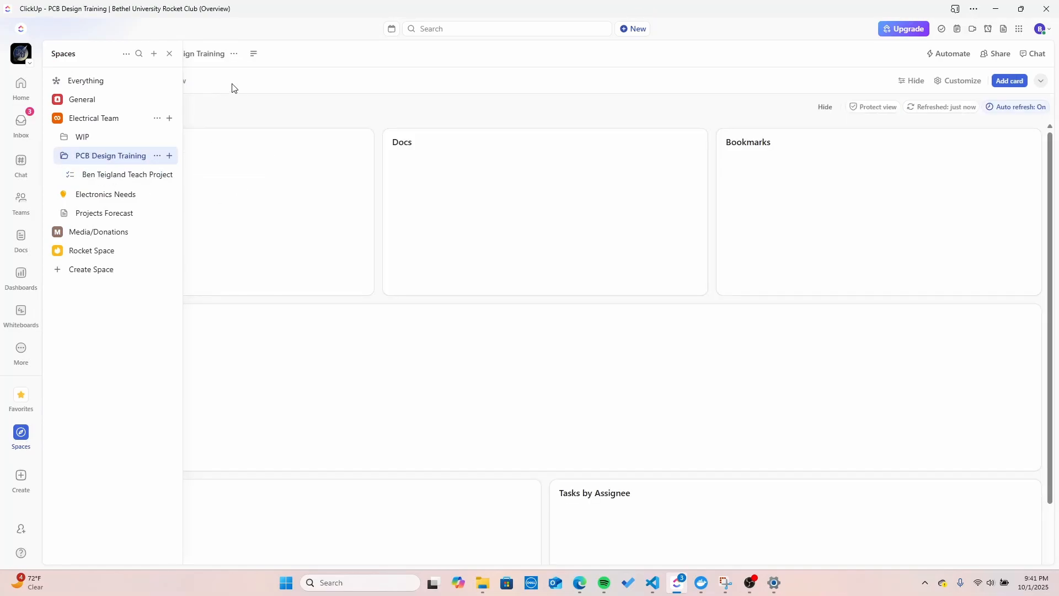
{"action": "left_click", "coordinate": [150, 81]}
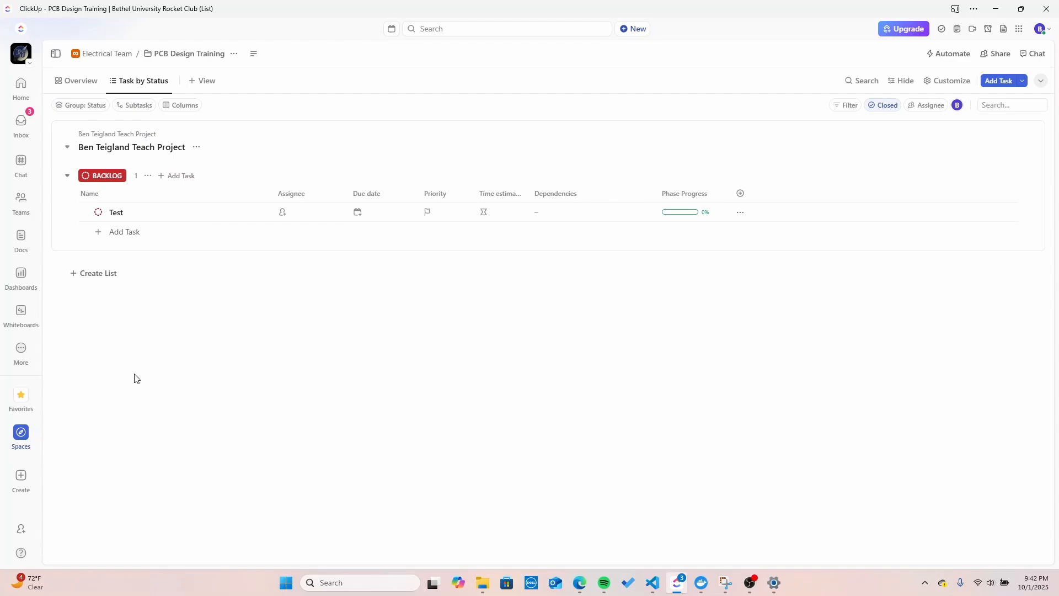
{"action": "mouse_move", "coordinate": [25, 433]}
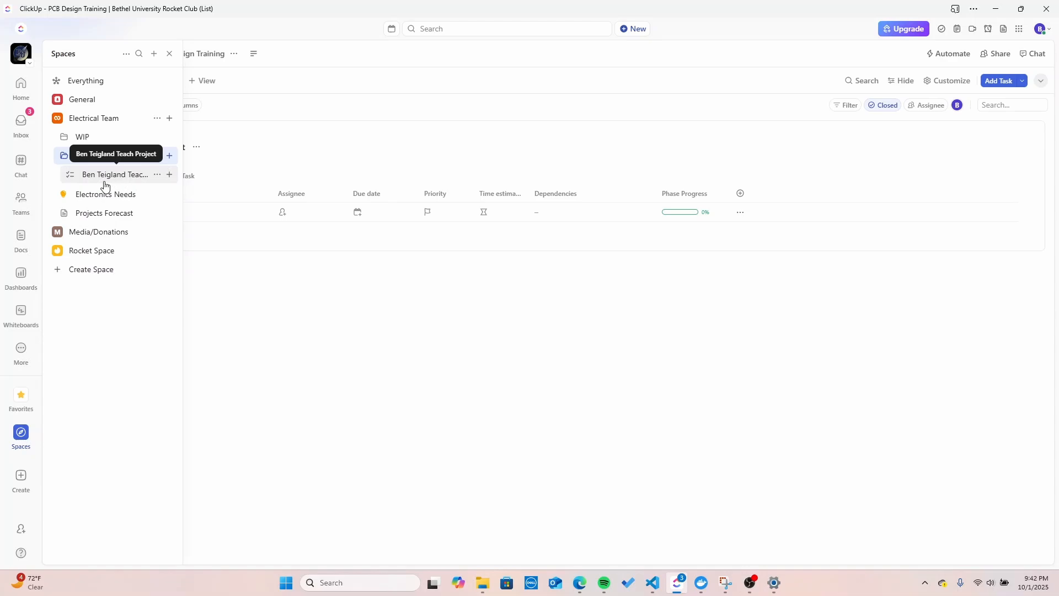
Step: Go back through the Spaces tree to the Teach Project list in PCB Design Training
{"action": "left_click", "coordinate": [17, 439]}
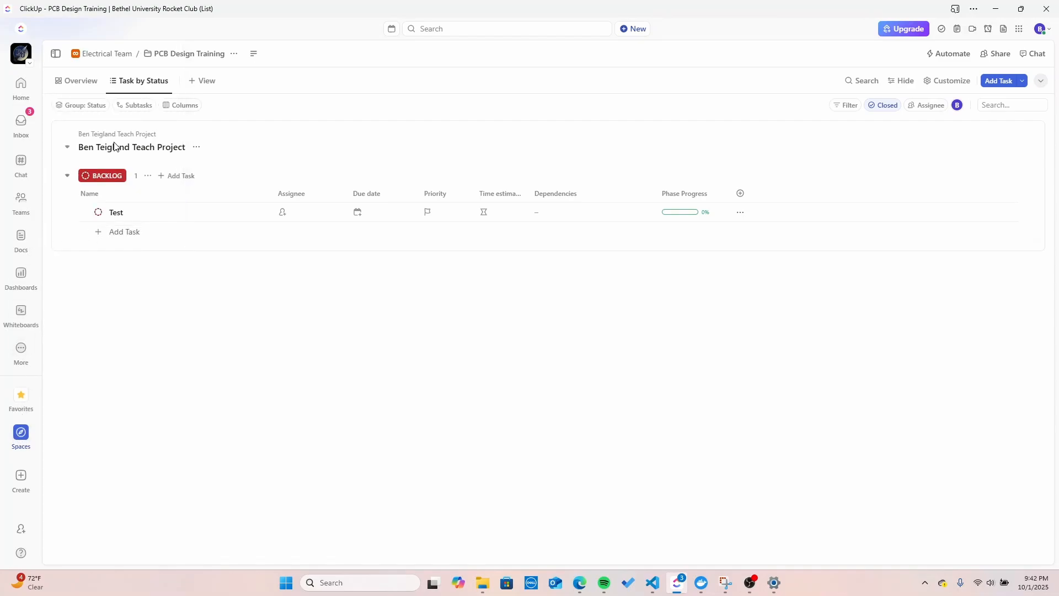
{"action": "left_click", "coordinate": [77, 80]}
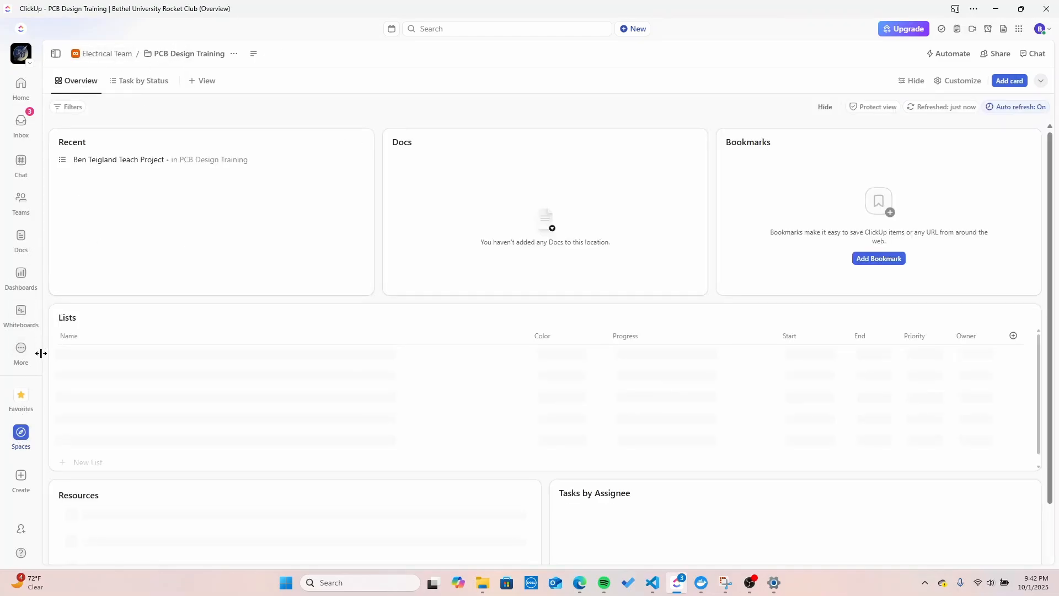
{"action": "left_click", "coordinate": [20, 439]}
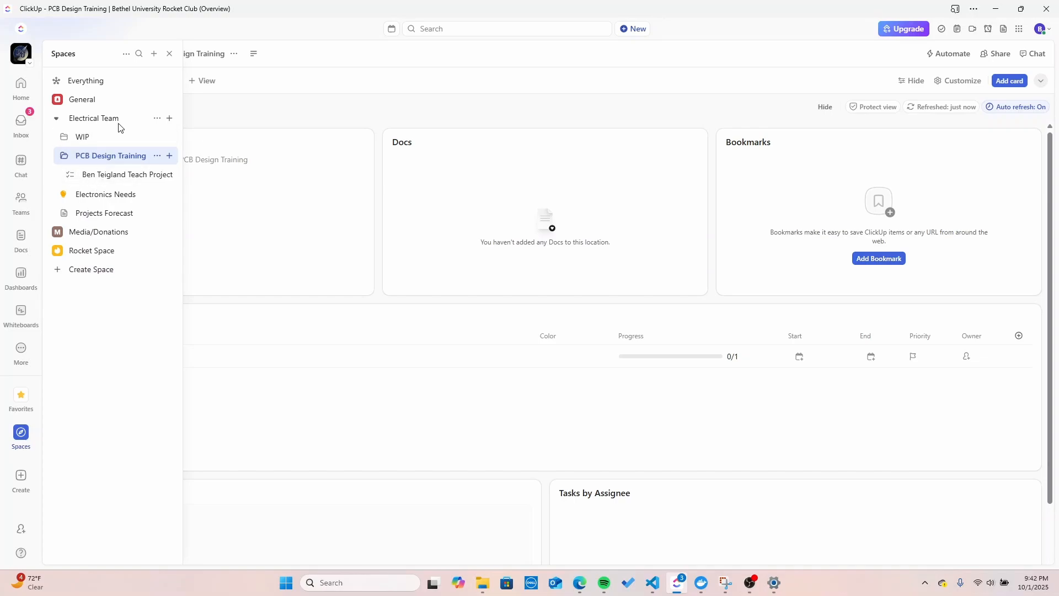
{"action": "left_click", "coordinate": [135, 173]}
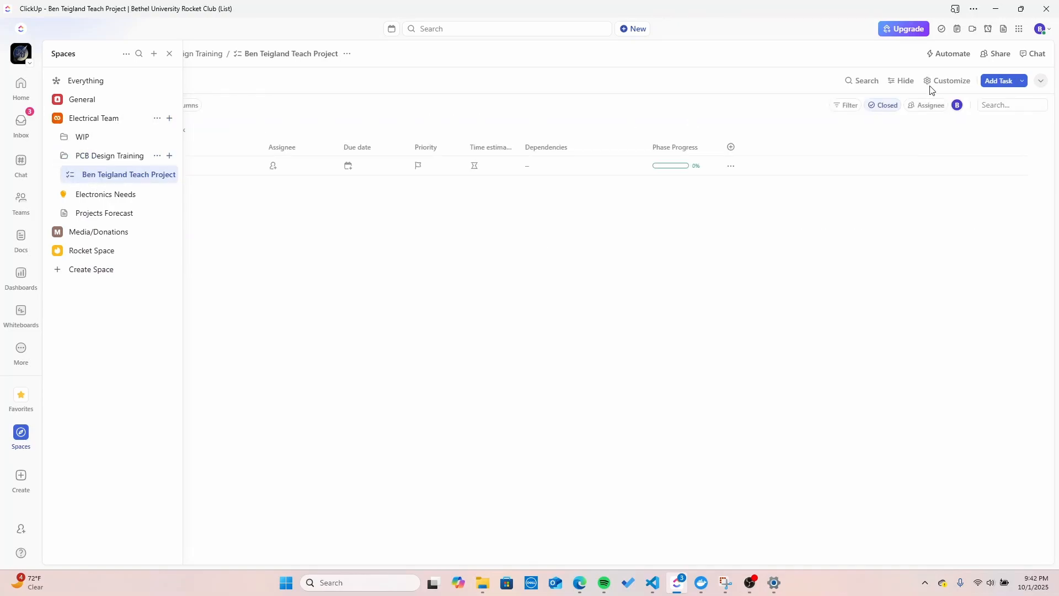
{"action": "left_click", "coordinate": [779, 130]}
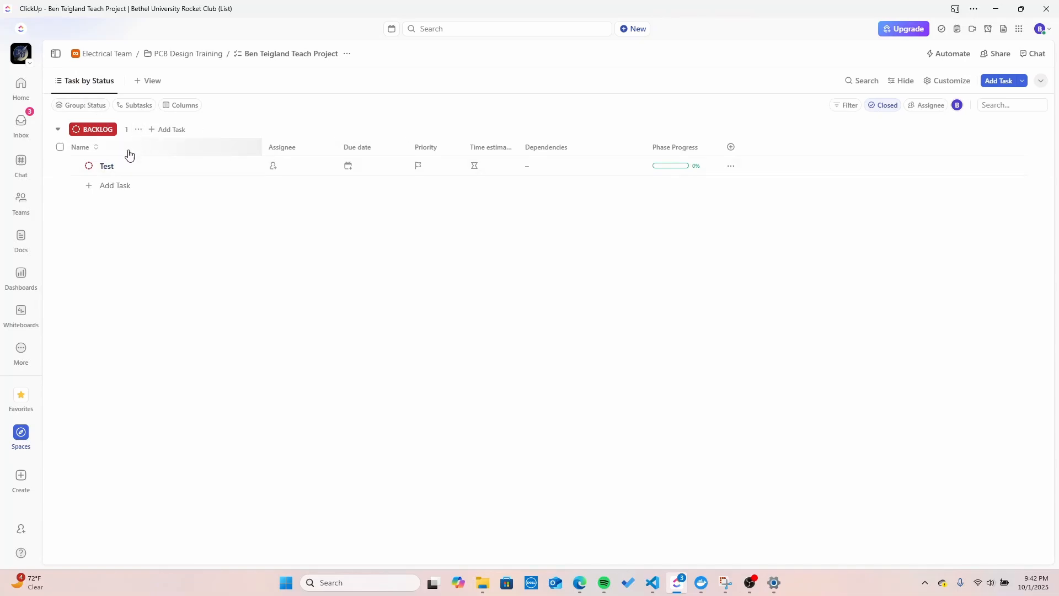
Step: Check the Test task's status and the closed-items settings, leaving both unchanged
{"action": "left_click", "coordinate": [87, 166]}
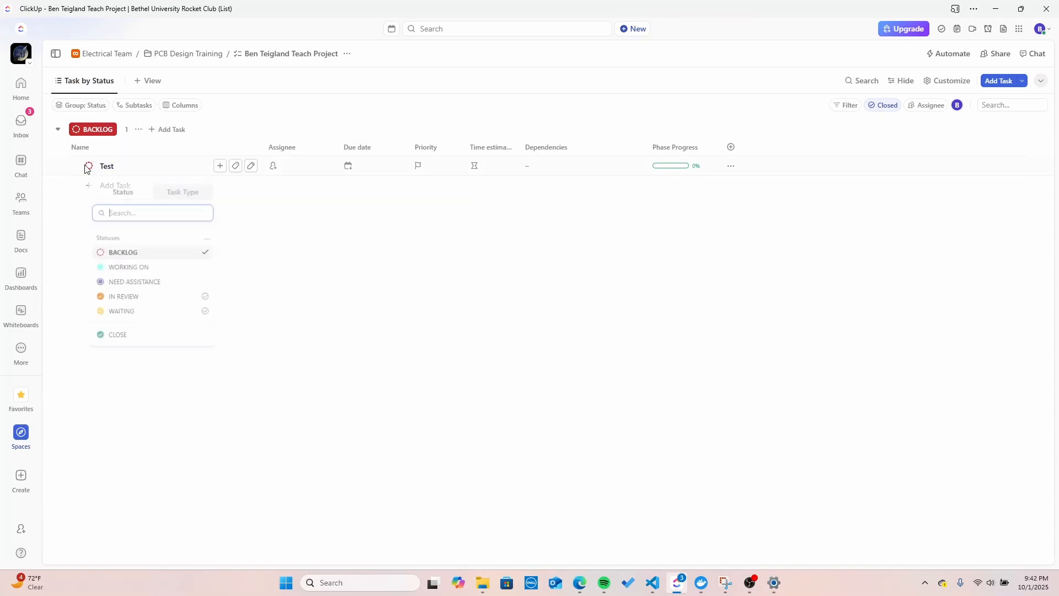
{"action": "left_click", "coordinate": [357, 207]}
{"action": "left_click", "coordinate": [879, 110]}
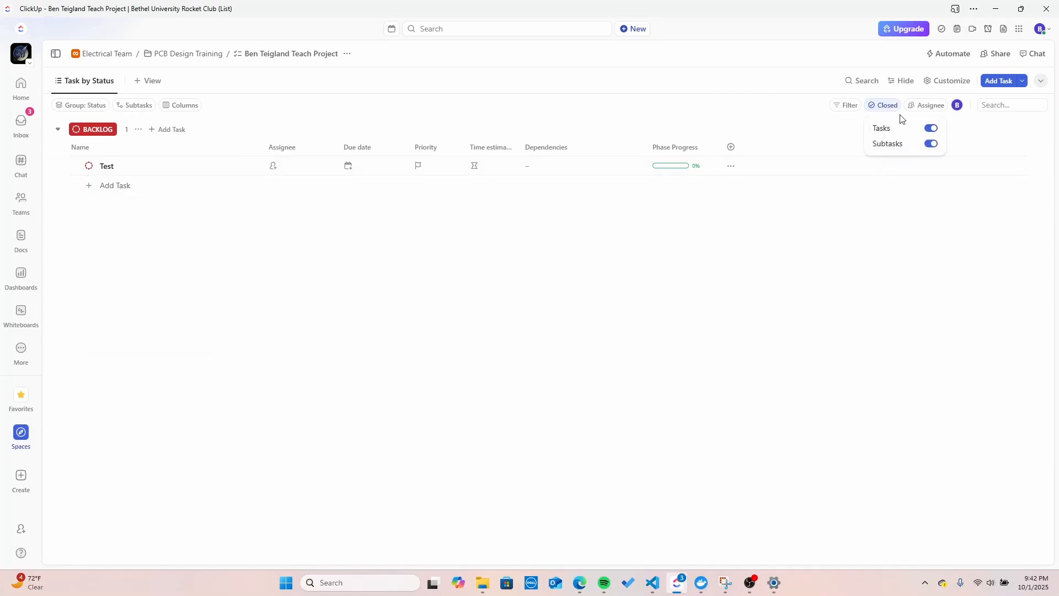
{"action": "left_click", "coordinate": [850, 337]}
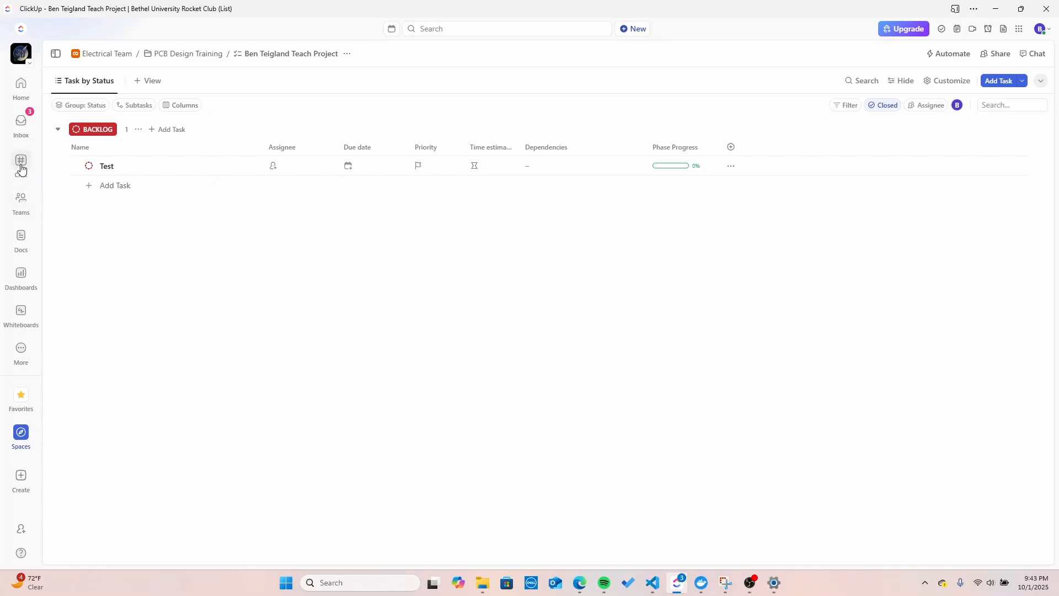
Step: Open the PCB Design Training chat channel, review its followers, and focus the message box
{"action": "left_click", "coordinate": [20, 164]}
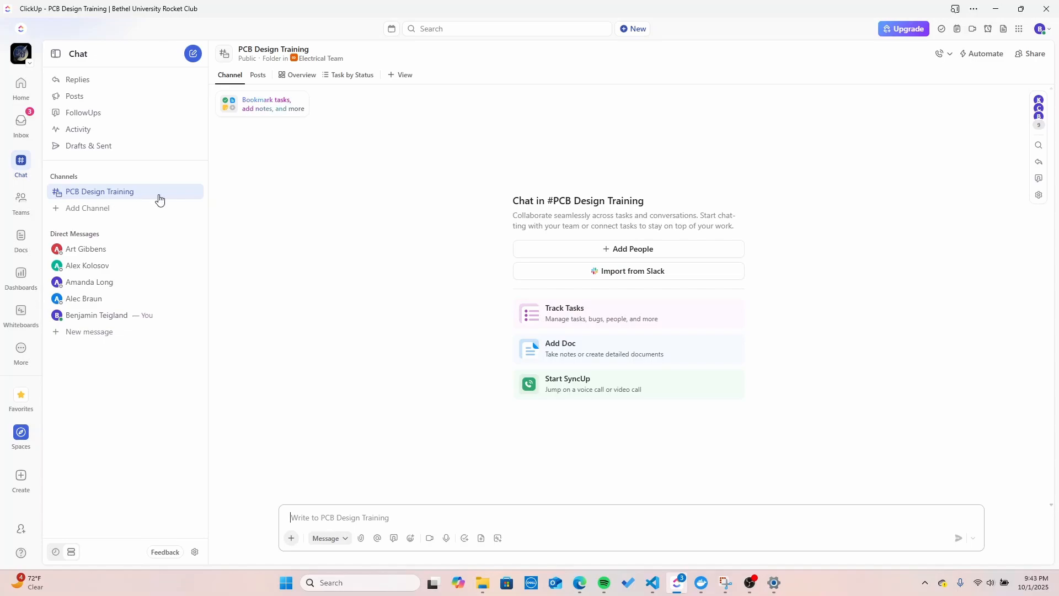
{"action": "left_click", "coordinate": [1039, 116]}
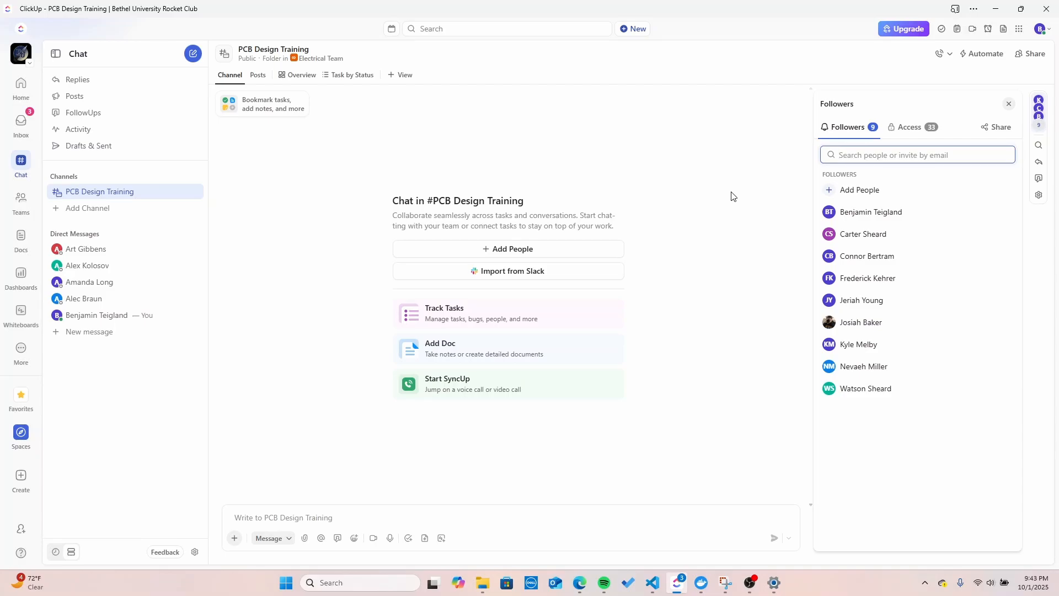
{"action": "left_click", "coordinate": [1009, 104]}
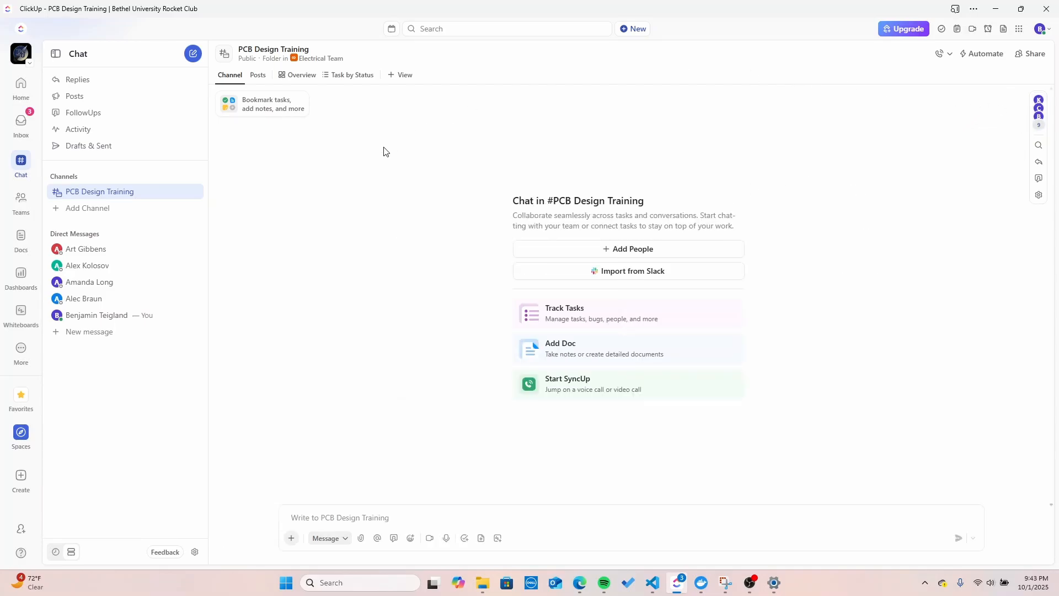
{"action": "left_click", "coordinate": [379, 515]}
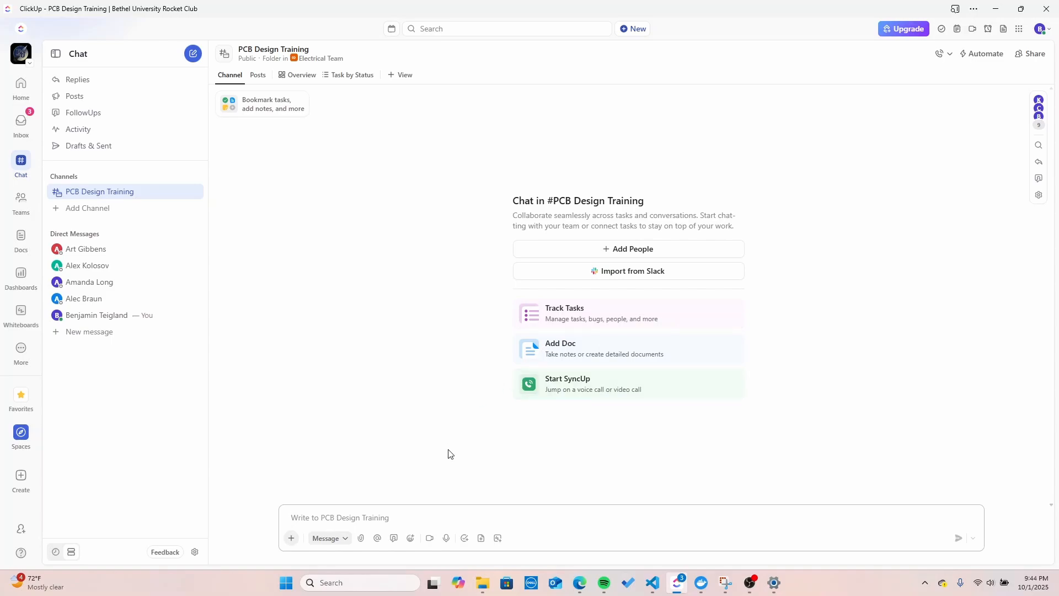
Step: Collapse and re-expand PCB Design Training in the spaces tree, then return to the chat
{"action": "mouse_move", "coordinate": [28, 444]}
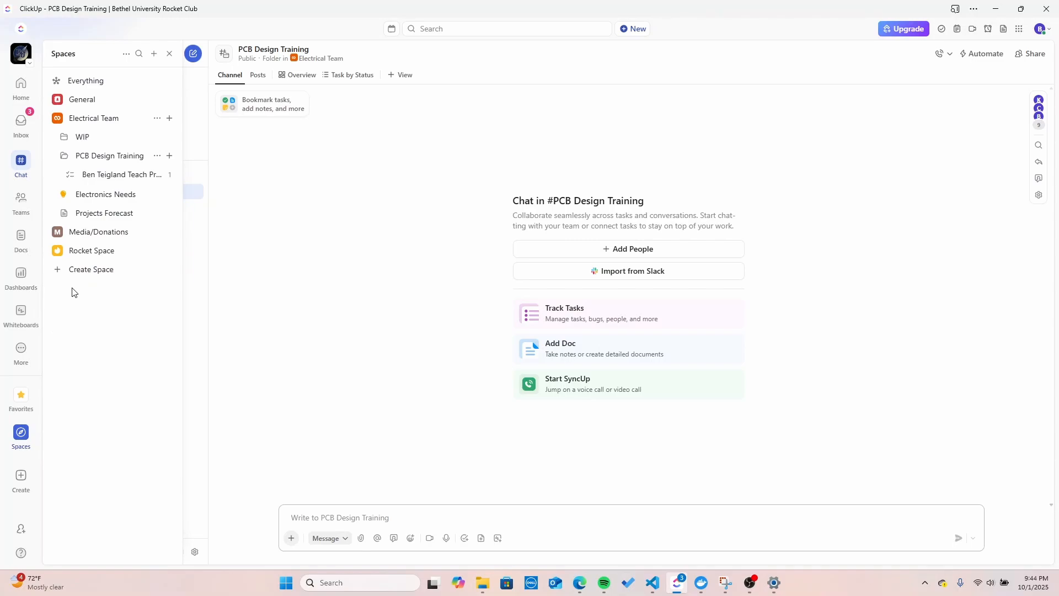
{"action": "left_click", "coordinate": [64, 156]}
{"action": "left_click", "coordinate": [64, 156]}
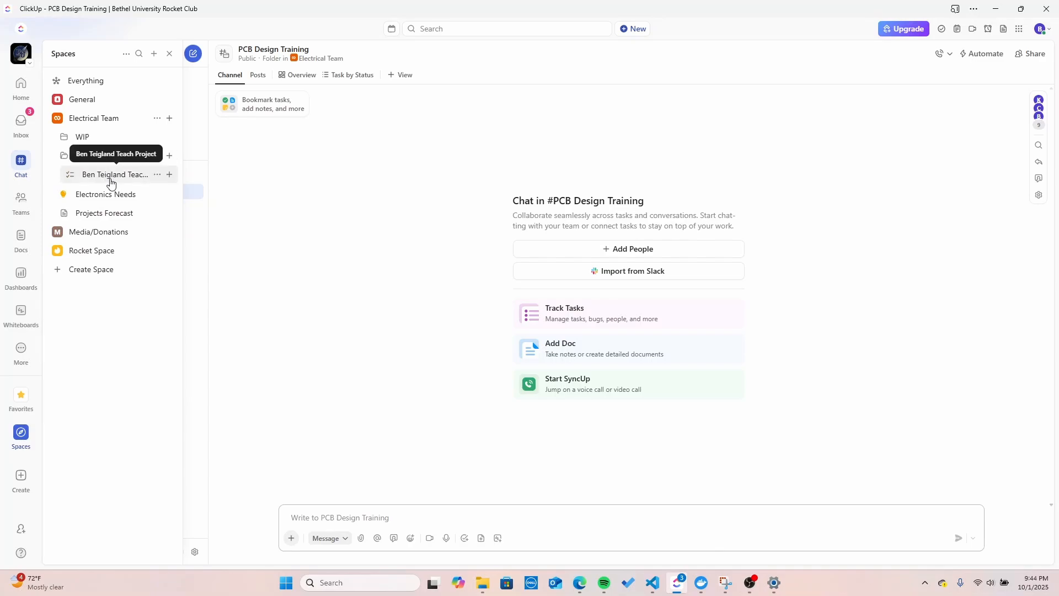
{"action": "left_click", "coordinate": [20, 165]}
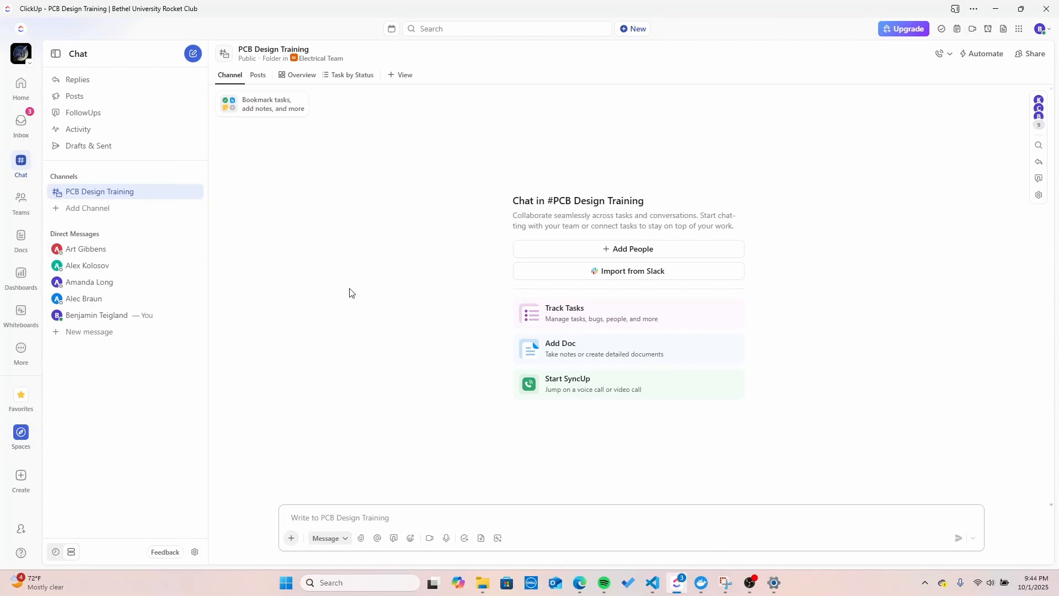